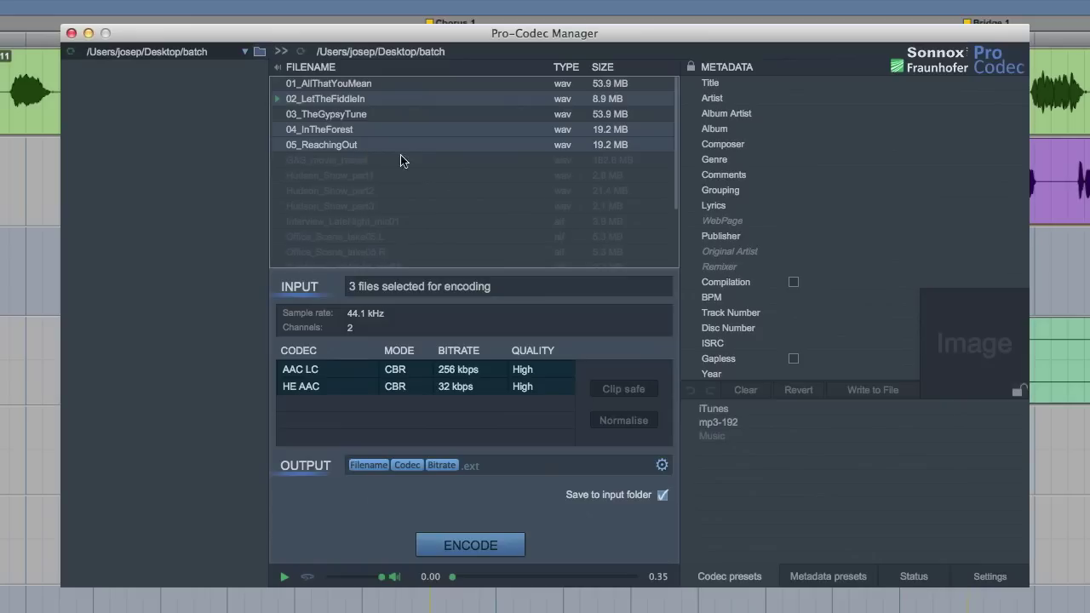
Encode the selected wav files as AAC LC at 256 kbps and HE AAC at 32 kbps
left_click(490, 546)
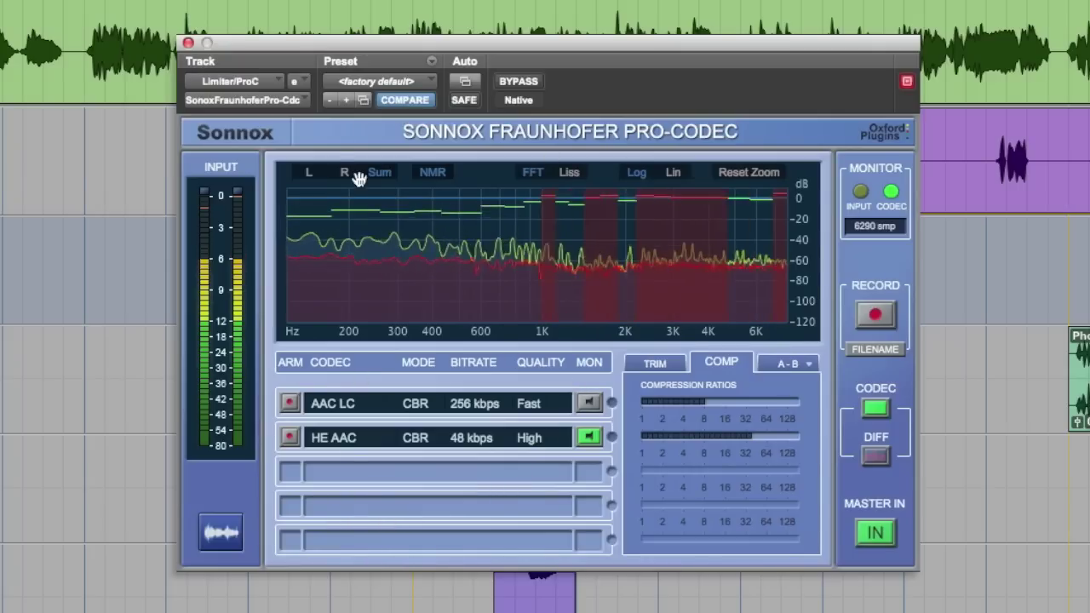
Show the Pro-Codec plug-in's version and codec library information, and return to the main plug-in view
left_click(235, 132)
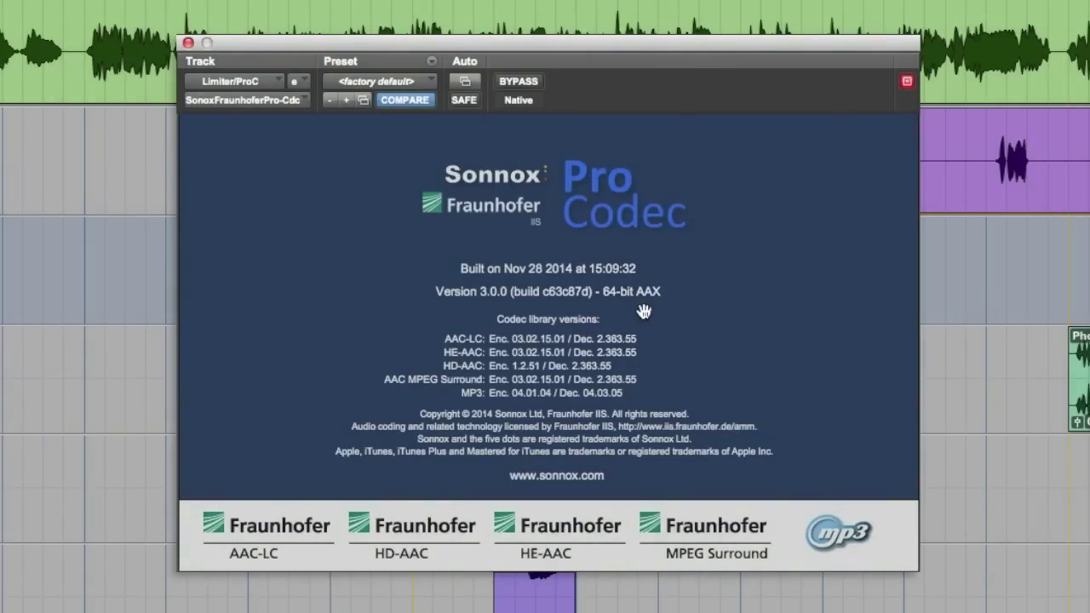
left_click(643, 311)
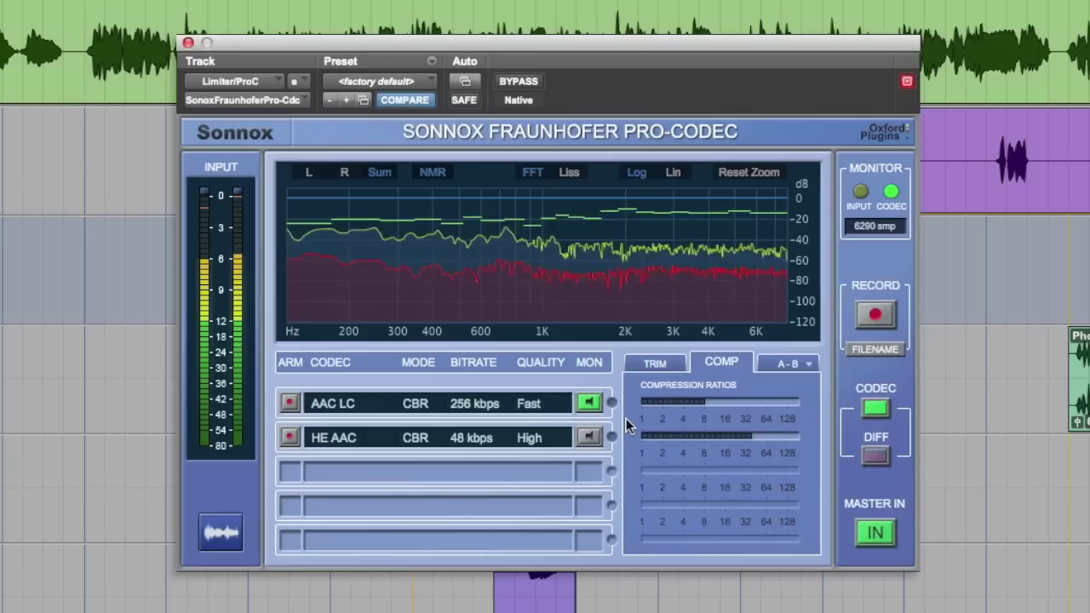
Compare the uncompressed input with the AAC LC codec by toggling Master In off and on, finishing with it on
left_click(890, 535)
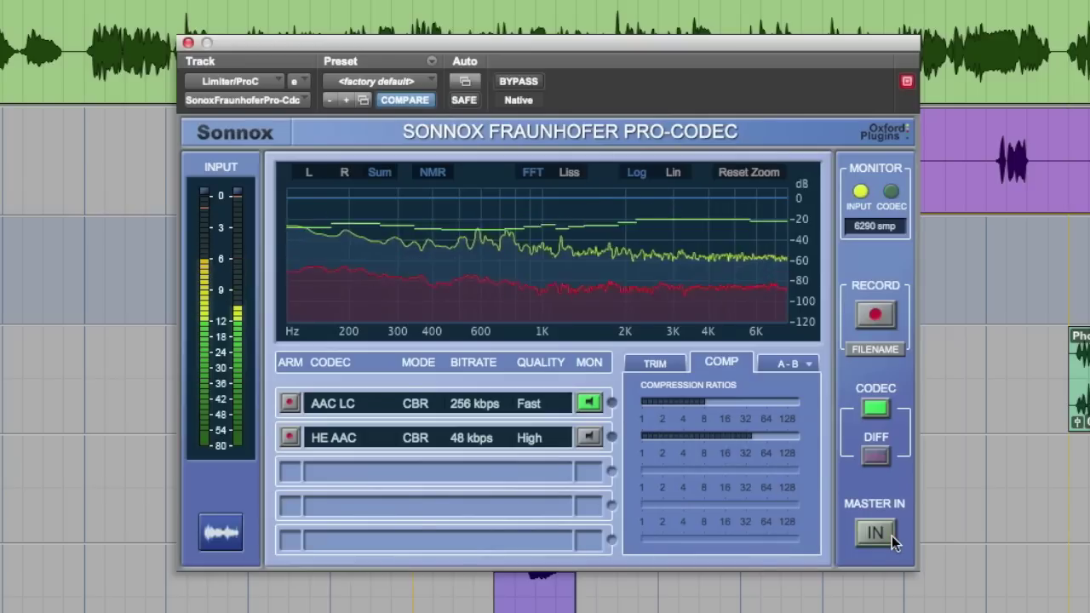
left_click(890, 535)
left_click(890, 535)
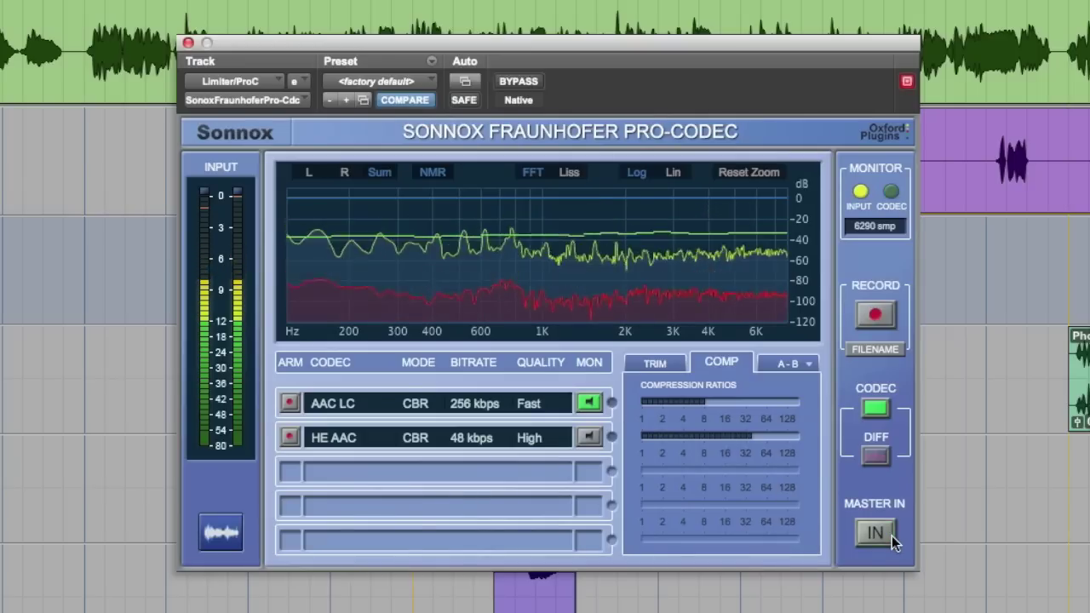
left_click(890, 535)
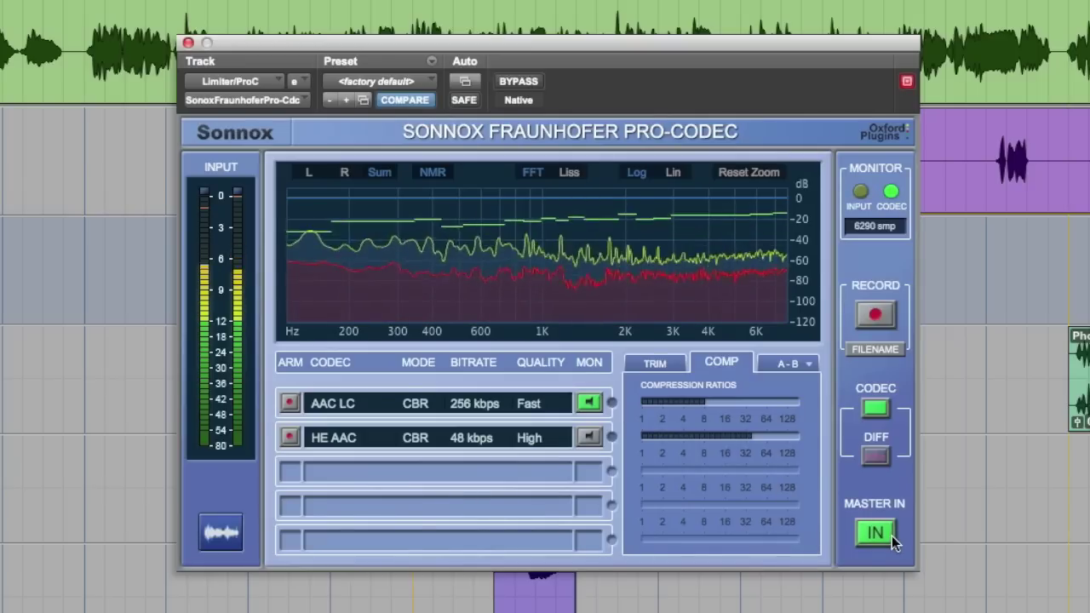
Add an MP3 codec in the third slot with CBR mode, 128 kbps bitrate and Fast quality
left_click(353, 440)
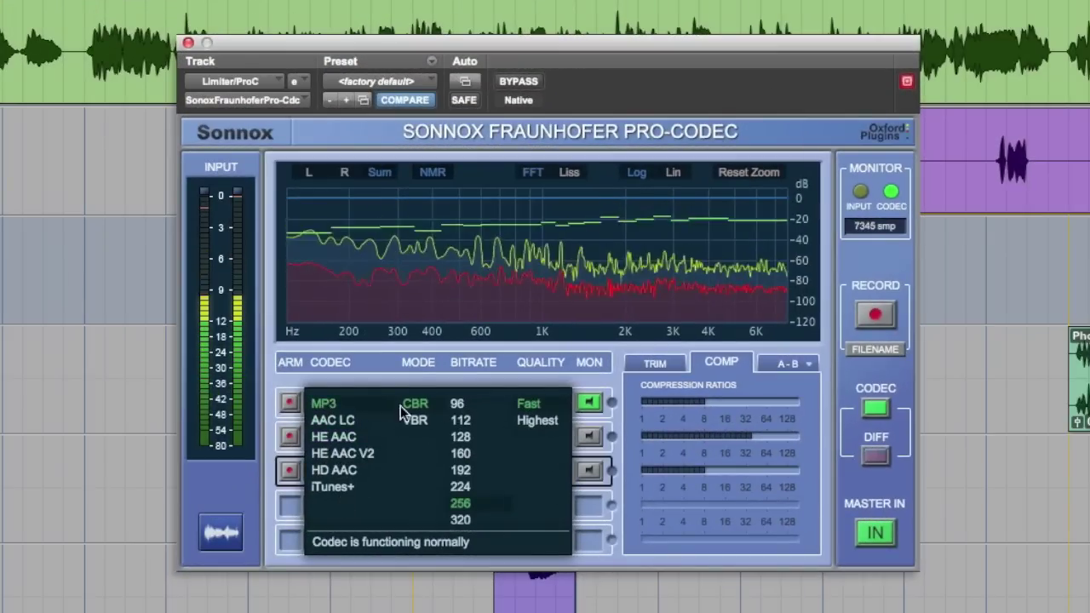
left_click(454, 434)
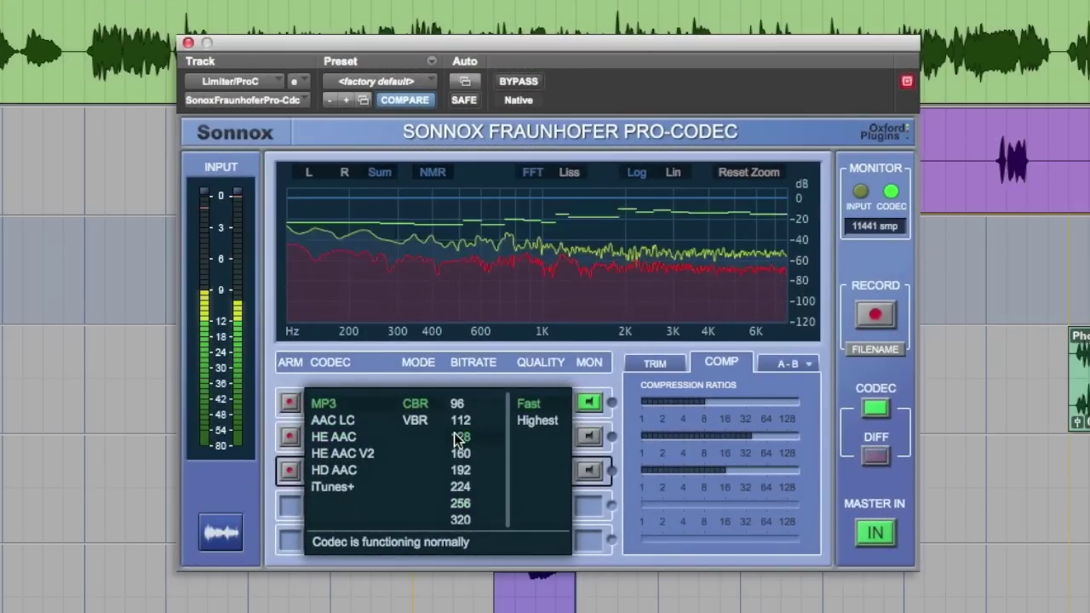
Audition the MP3, HE AAC and AAC LC codecs in turn, finishing on AAC LC
left_click(590, 471)
left_click(589, 437)
left_click(590, 405)
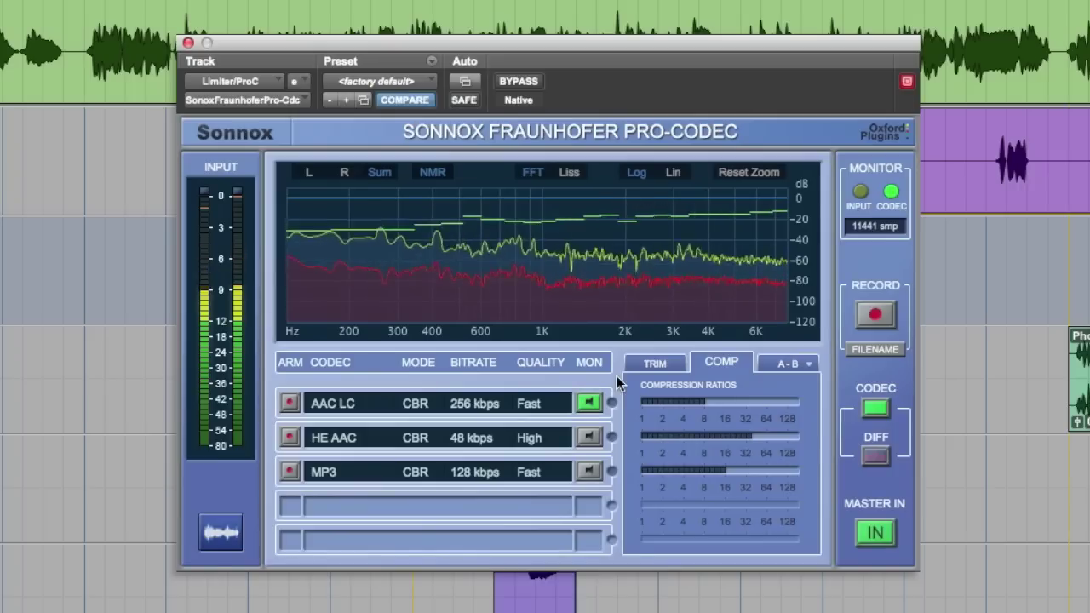
Audition the difference signal of the MP3, HE AAC and AAC LC codecs, and return to monitoring the codec output
left_click(883, 455)
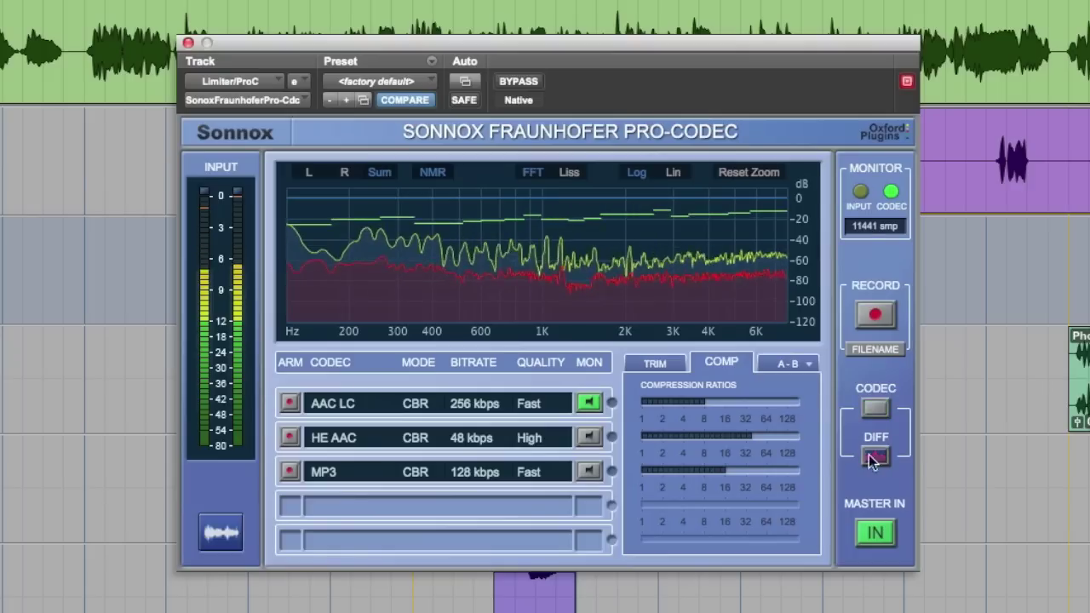
left_click(594, 467)
left_click(591, 438)
left_click(591, 403)
left_click(875, 409)
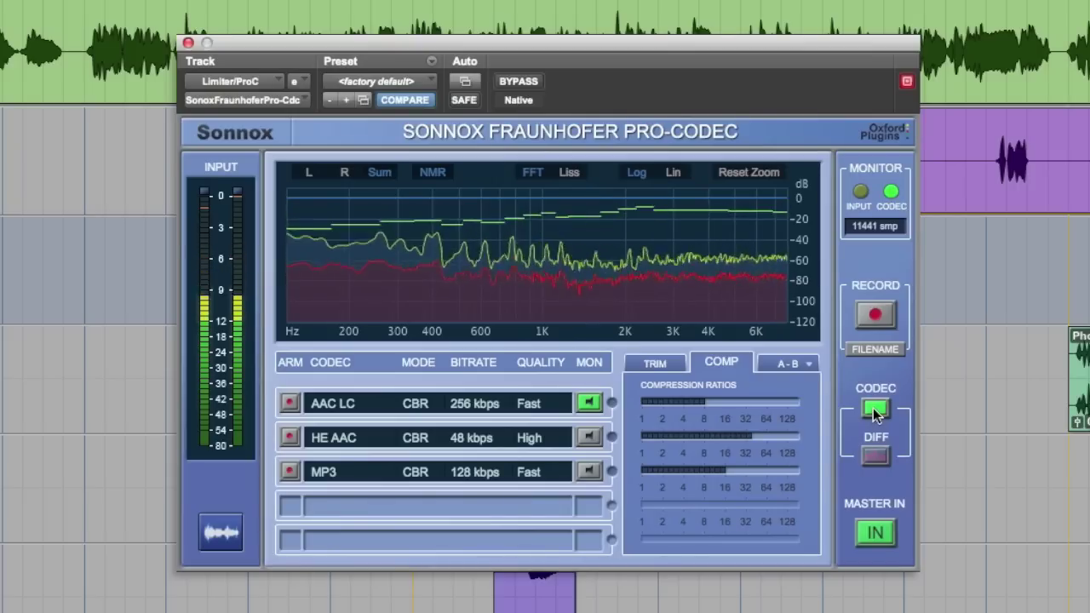
Monitor HE AAC, examine its spectrum and noise curve at close range, and reset the graph zoom
left_click(587, 437)
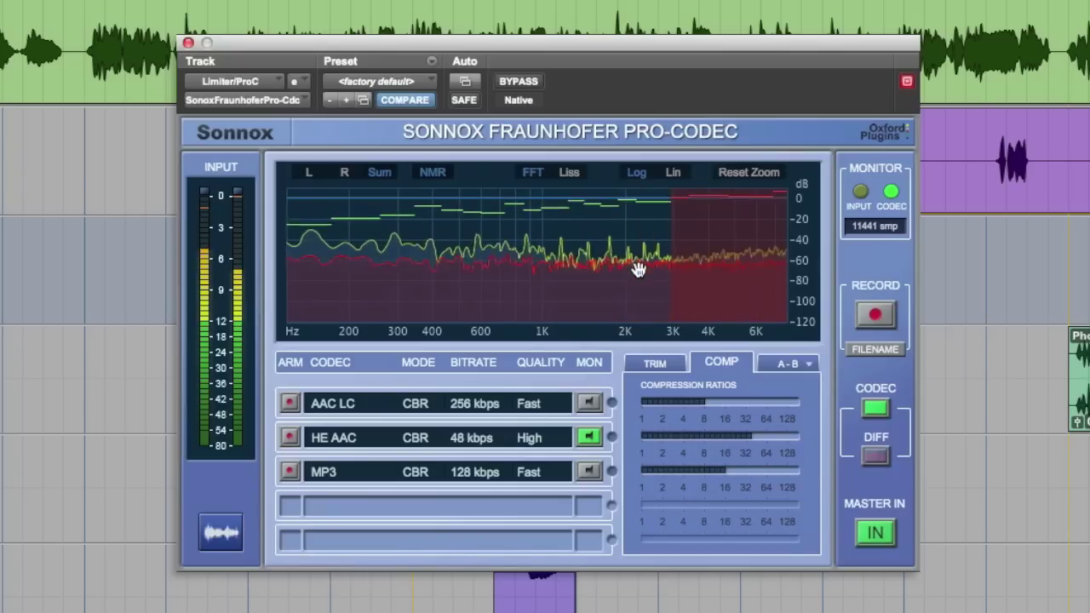
left_click_drag(641, 262, 640, 201)
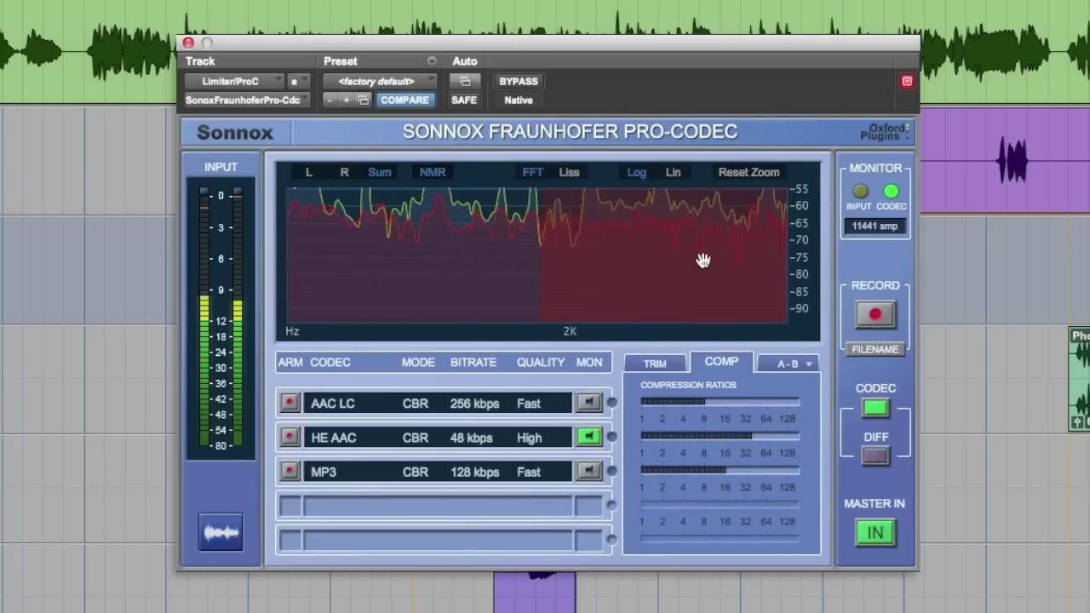
left_click_drag(701, 238, 704, 281)
left_click(732, 175)
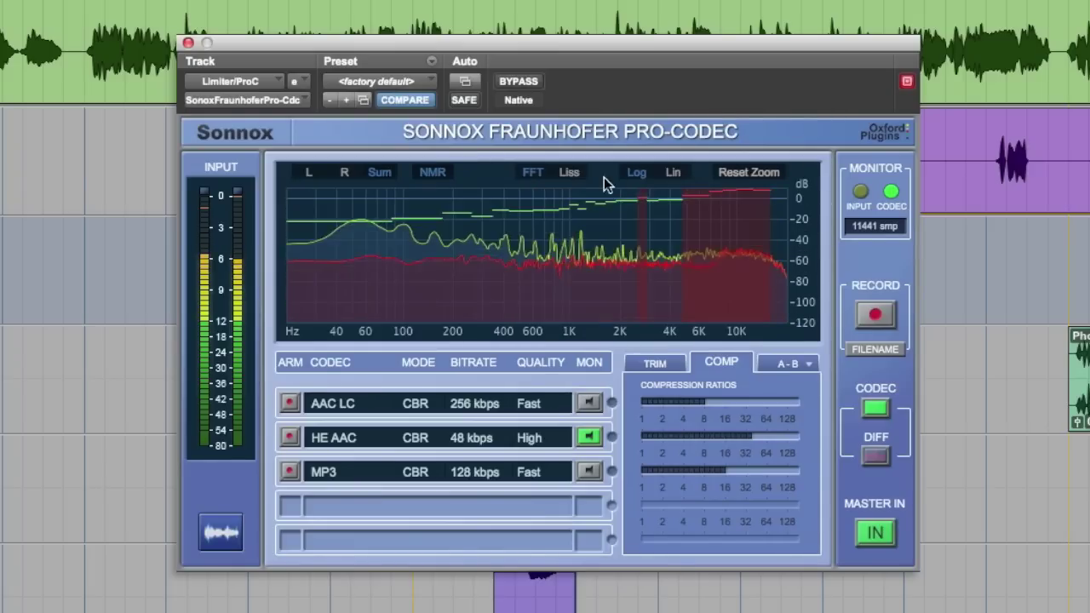
Examine the Lissajous stereo display while switching monitoring to AAC LC, and return to the FFT display
left_click(570, 173)
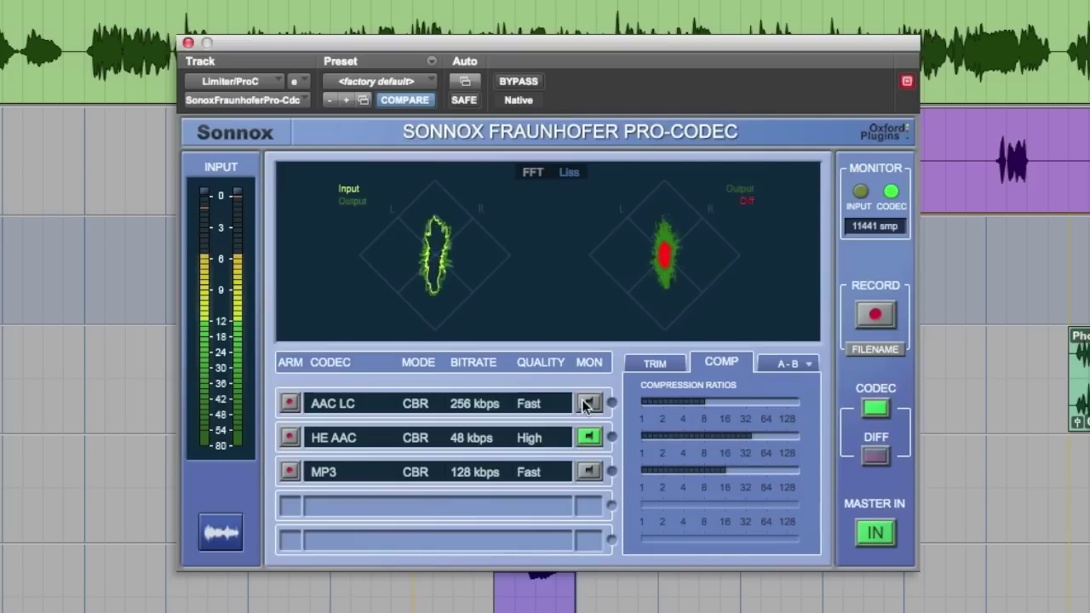
left_click(588, 403)
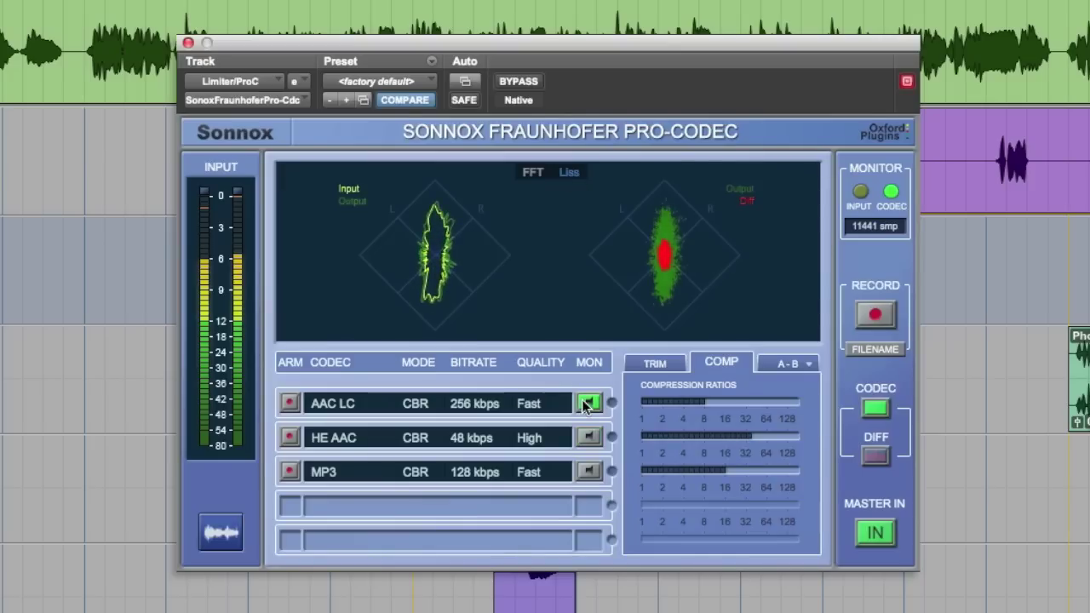
left_click(534, 172)
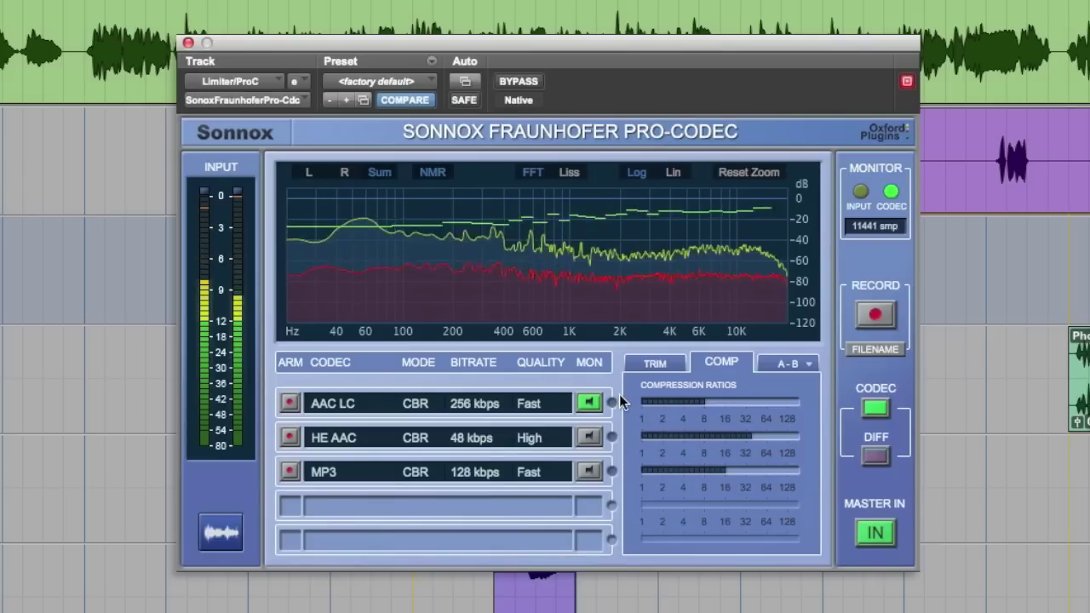
Set the HE AAC codec's trim to -1.15 dB
left_click(656, 362)
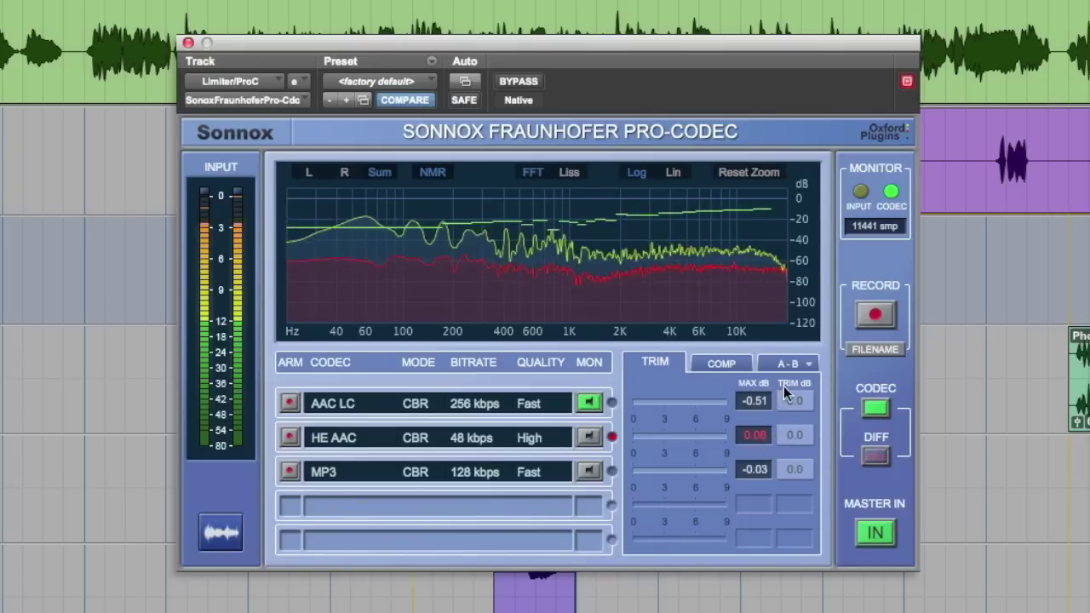
left_click_drag(805, 437, 805, 451)
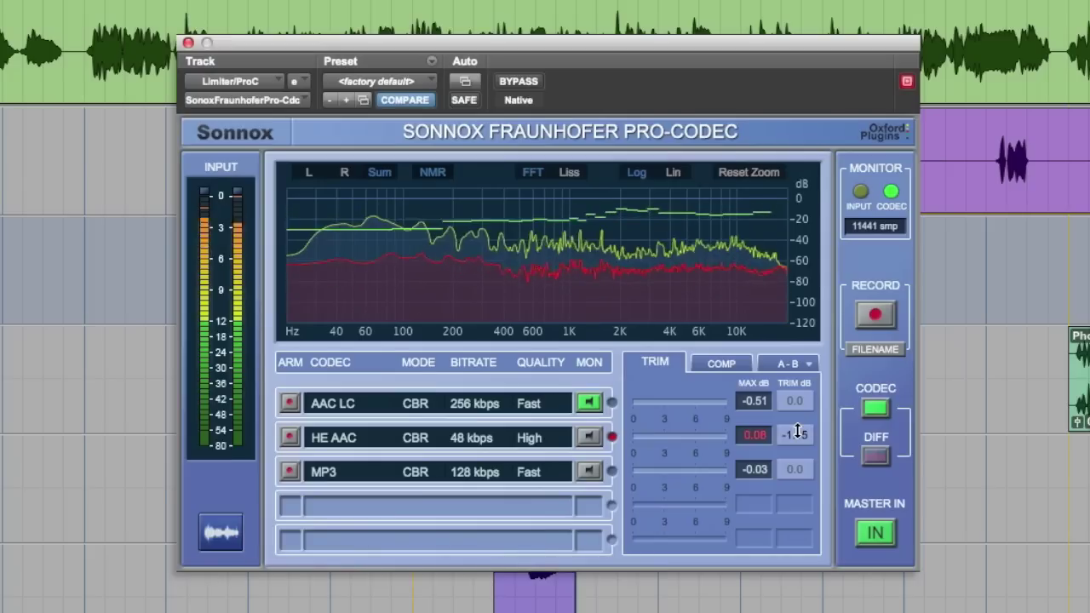
Set up an A-B comparison with HE AAC assigned to A and MP3 assigned to B
left_click(787, 366)
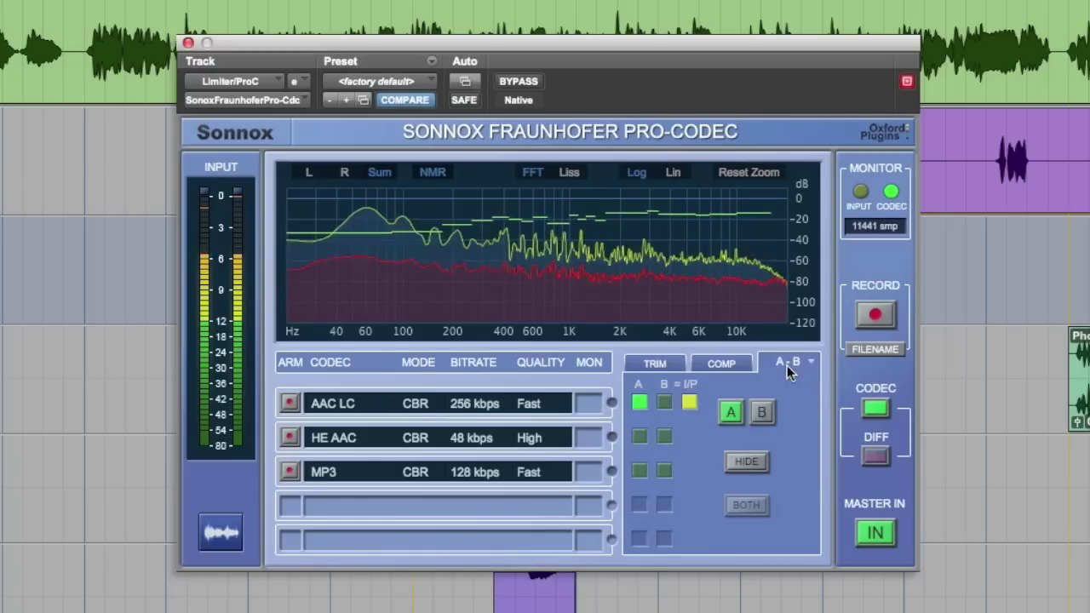
left_click(640, 437)
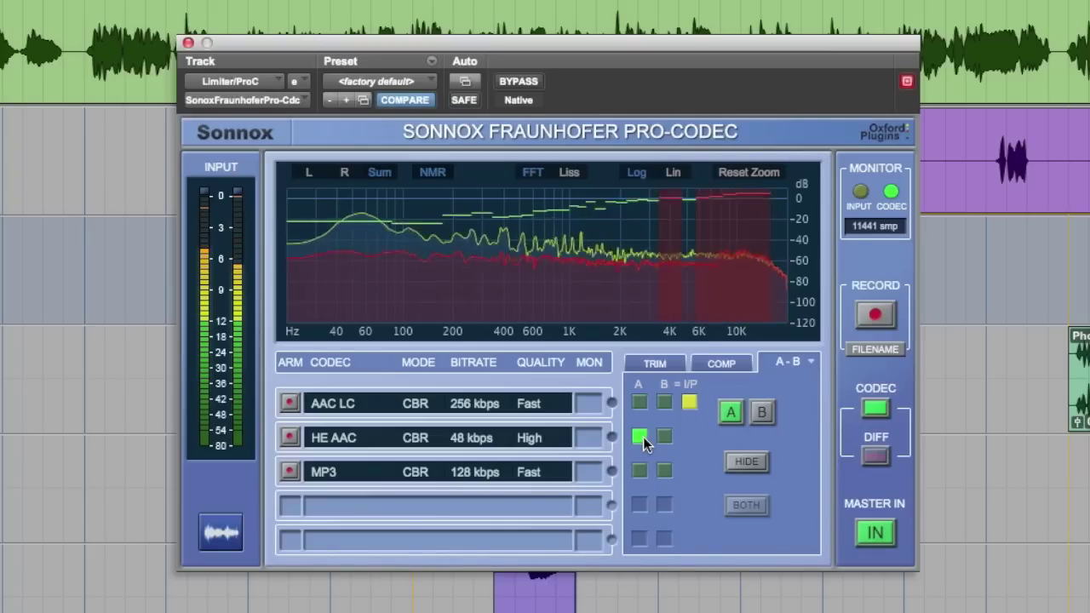
left_click(665, 471)
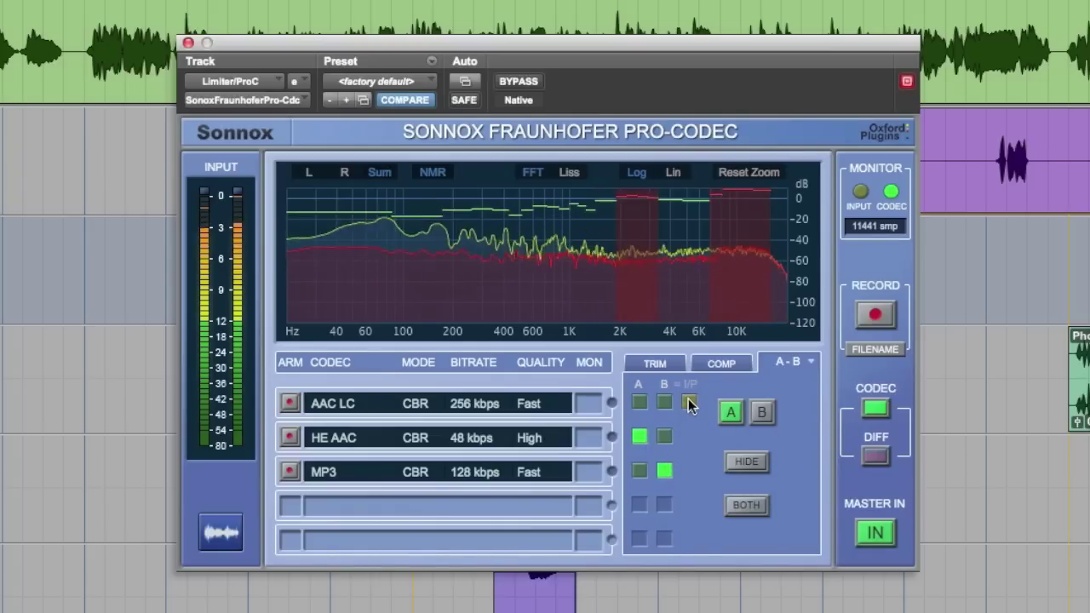
left_click(690, 406)
left_click(665, 473)
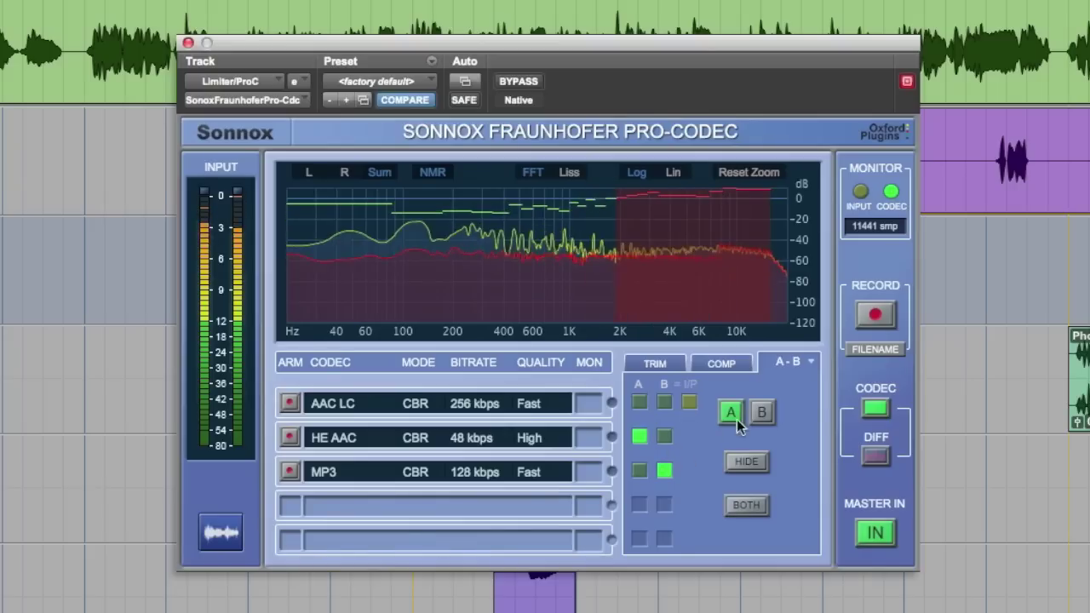
Alternate monitoring between A and B to compare HE AAC with MP3, finishing on A
left_click(763, 413)
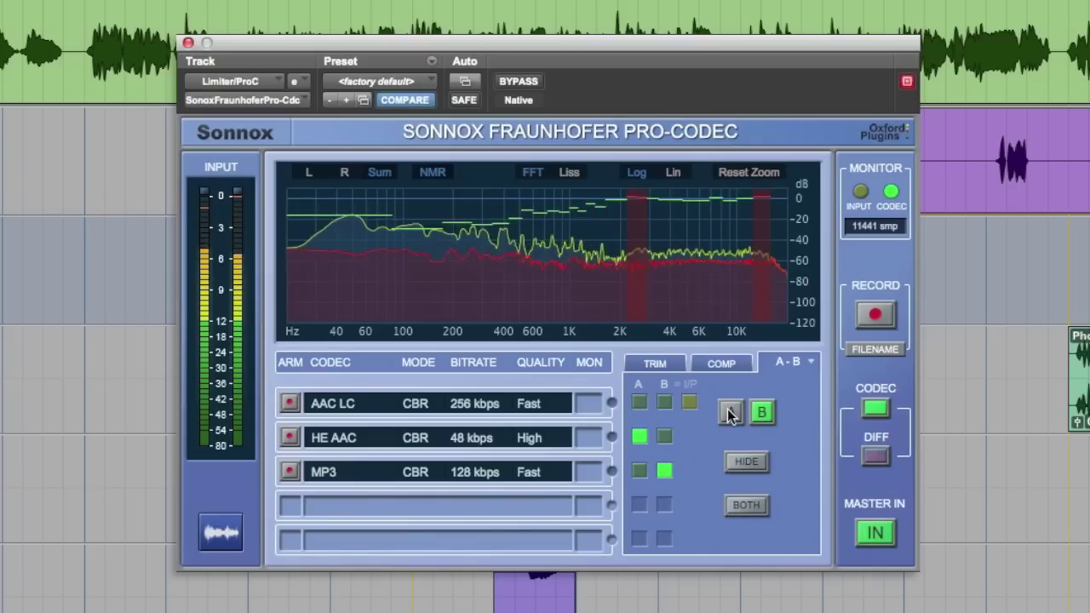
left_click(731, 413)
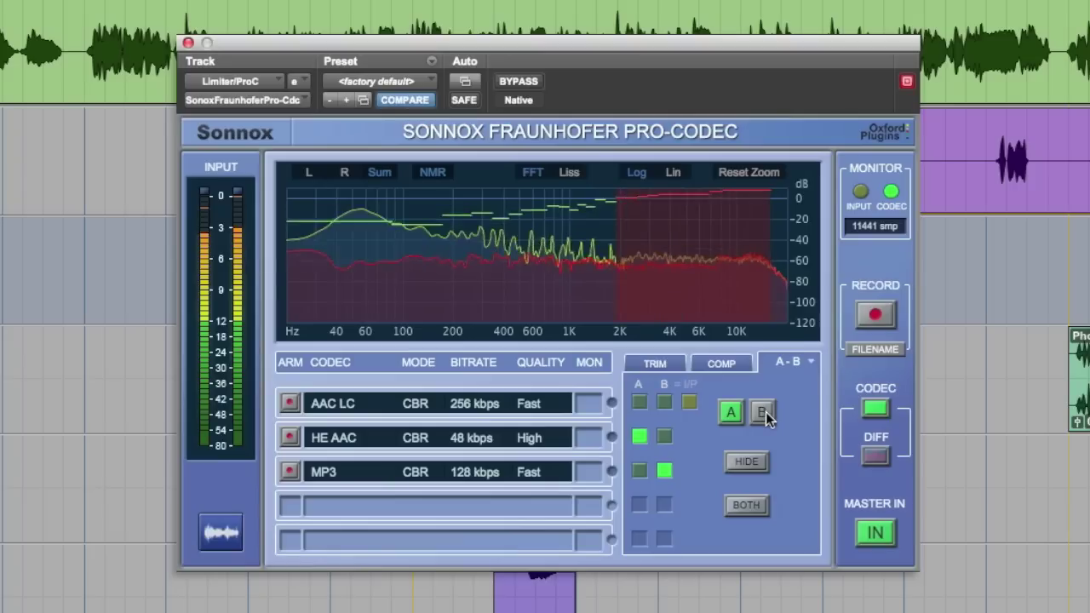
left_click(764, 414)
left_click(731, 413)
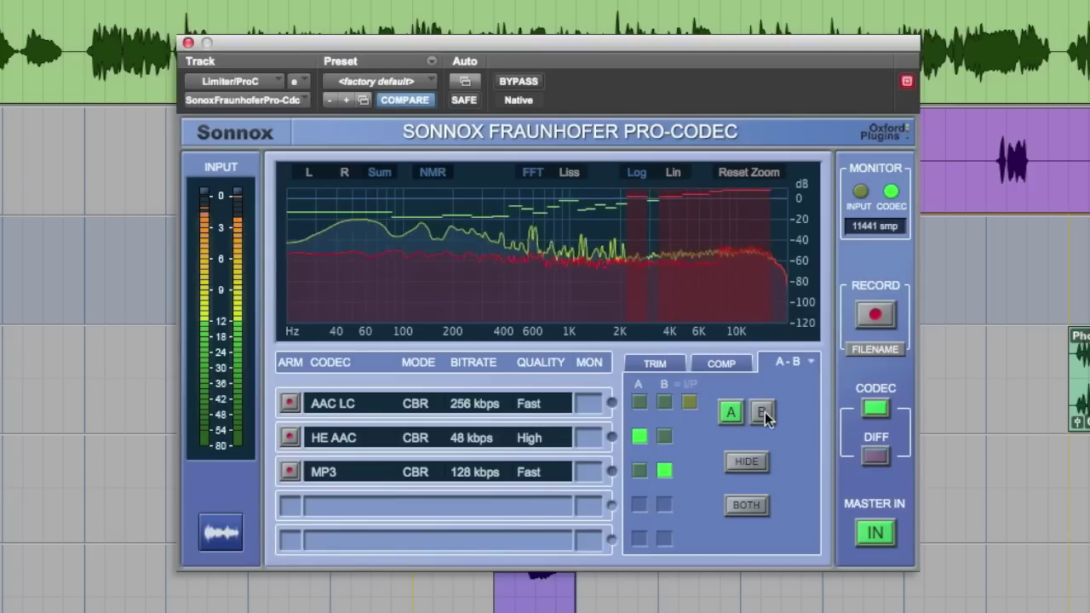
left_click(731, 413)
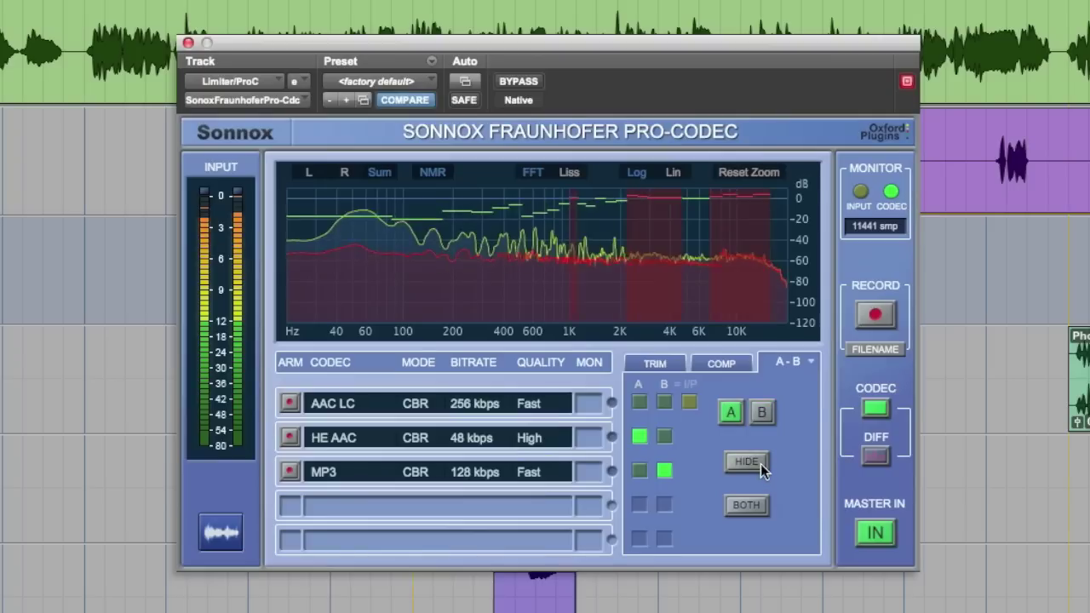
Switch the A-B Hide option on and off, and overlay the difference curves with the Both option before switching it off
left_click(758, 462)
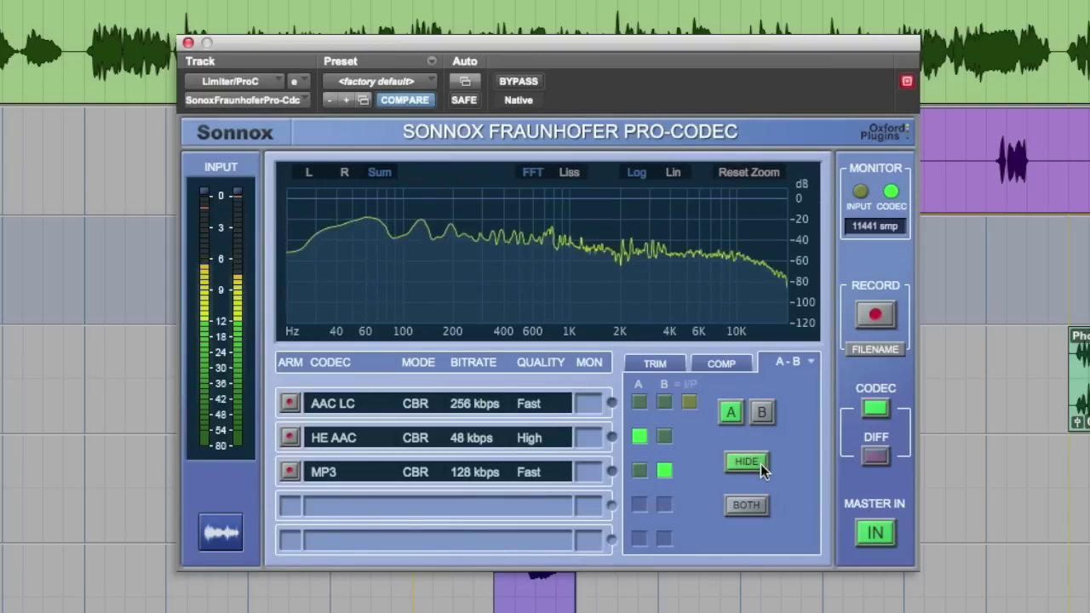
left_click(746, 462)
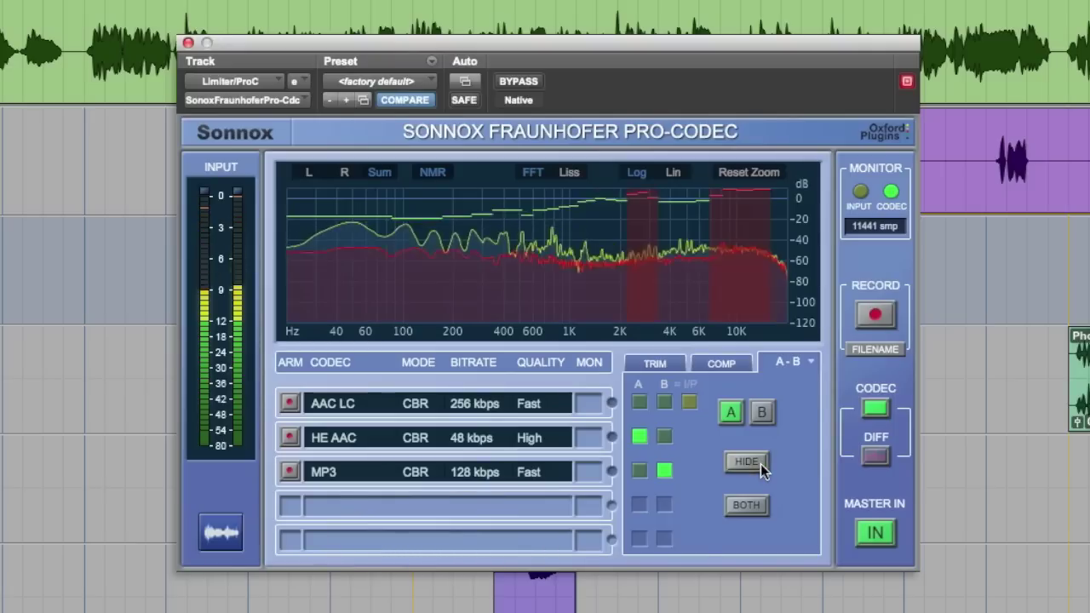
left_click(760, 505)
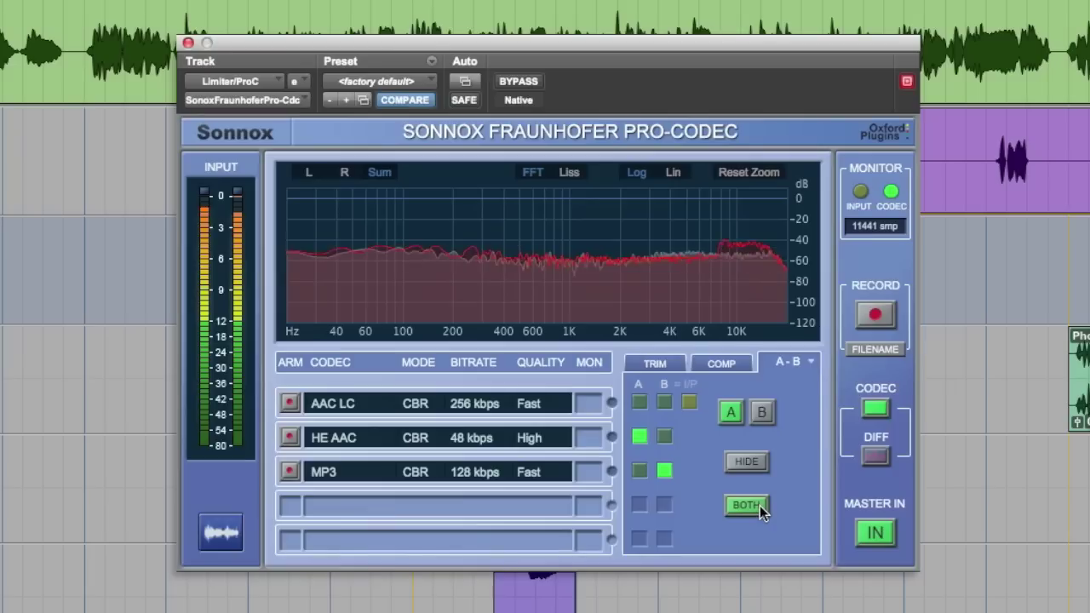
left_click(732, 413)
left_click(757, 508)
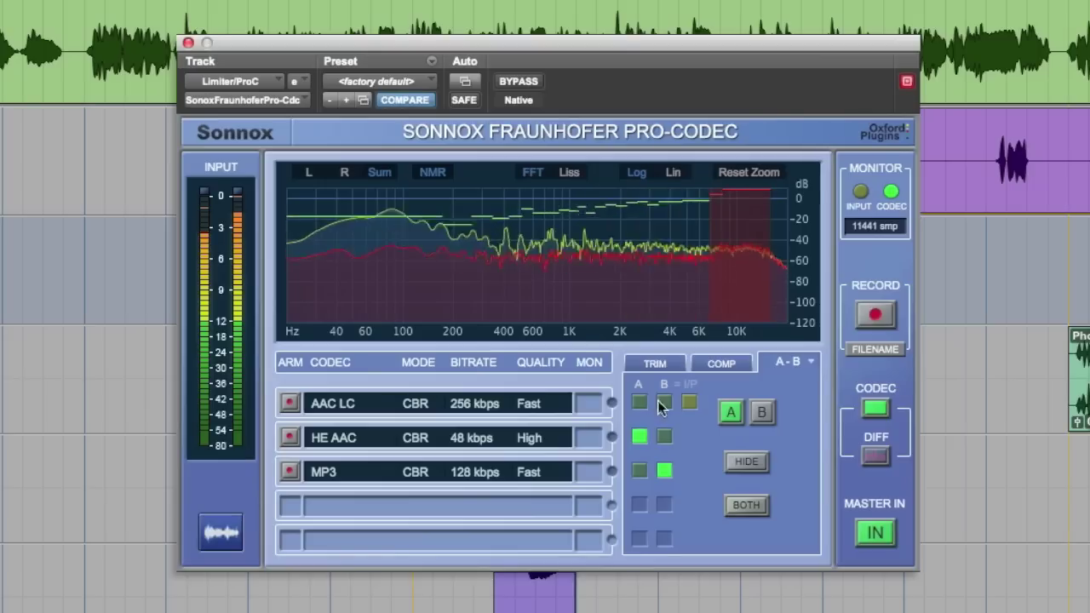
Leave the A-B comparison for the trim view and arm the AAC LC and MP3 codecs for recording
left_click(670, 362)
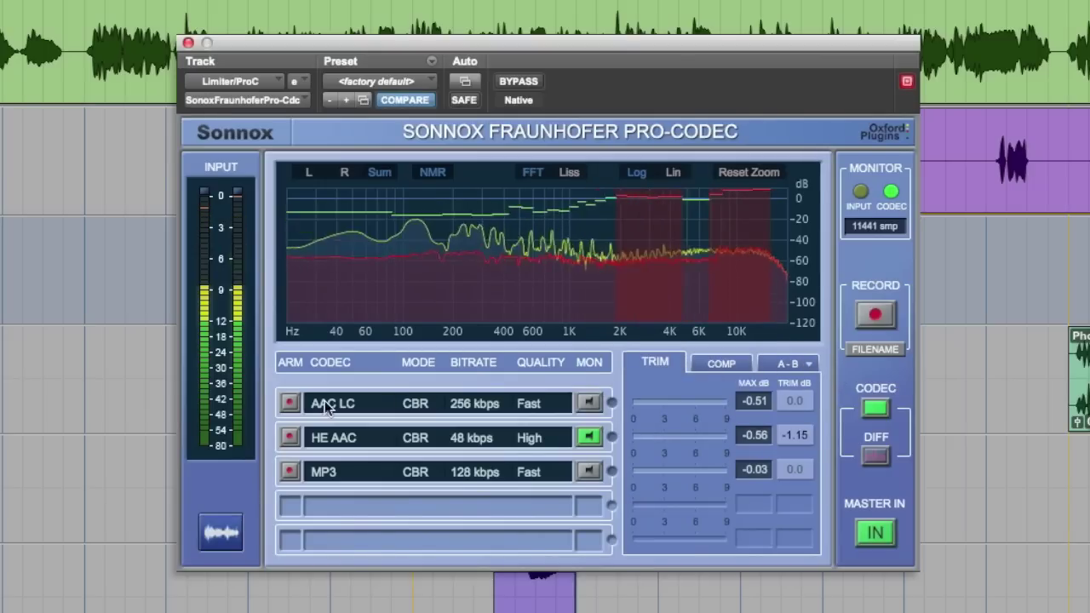
left_click(290, 403)
left_click(290, 472)
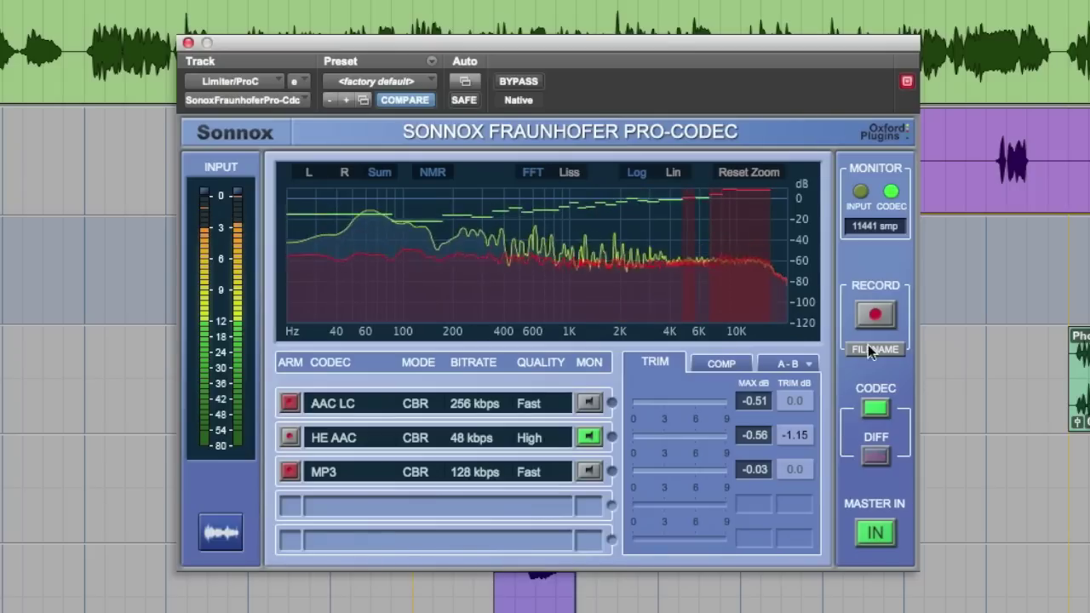
Move the Index tag forward in the recording filename, exclude the Bitrate tag, and close the filename settings
left_click(870, 349)
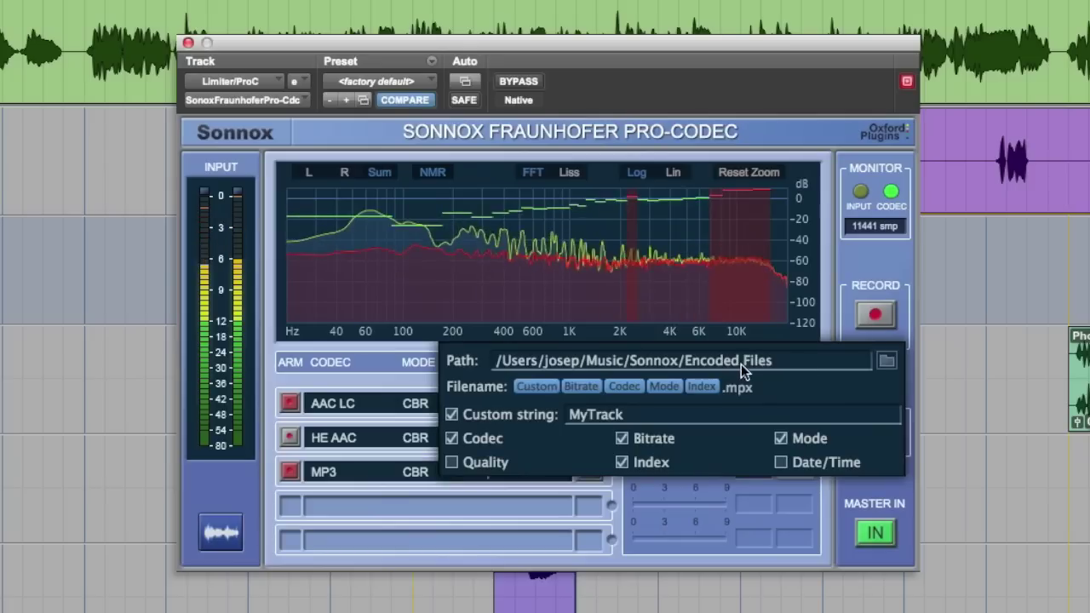
left_click_drag(701, 386, 646, 388)
left_click(622, 437)
left_click(876, 349)
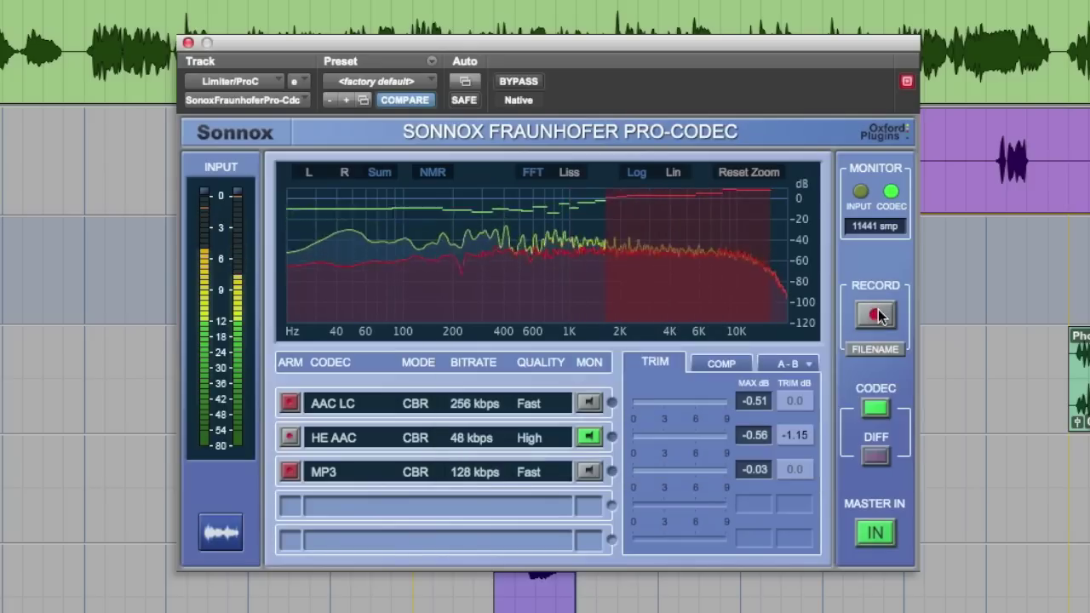
Record a short pass of the armed AAC LC and MP3 codecs to encoded files, and stop the recording
left_click(878, 314)
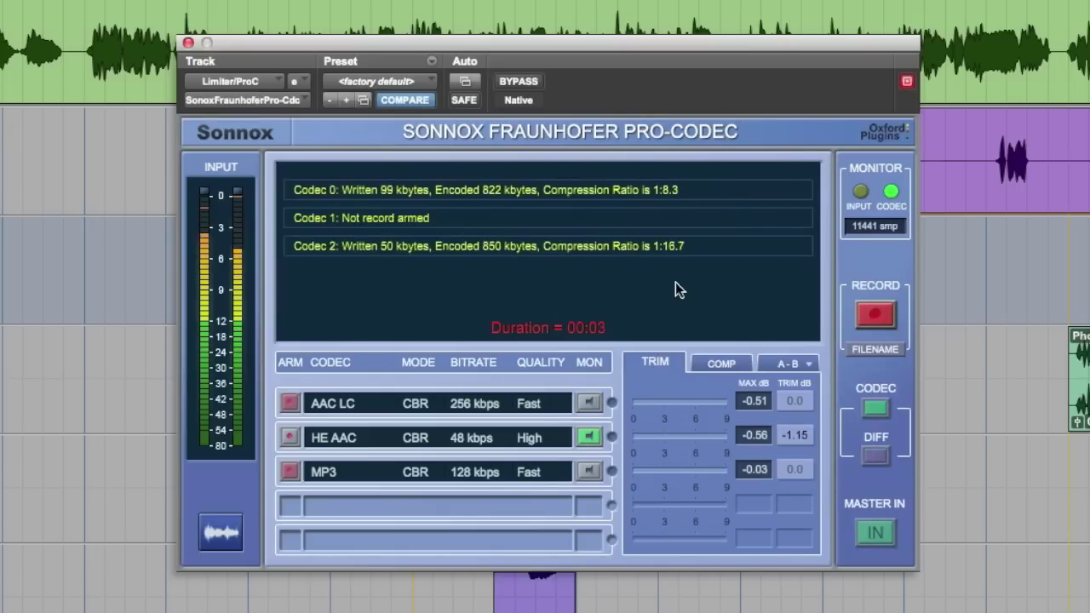
left_click(882, 316)
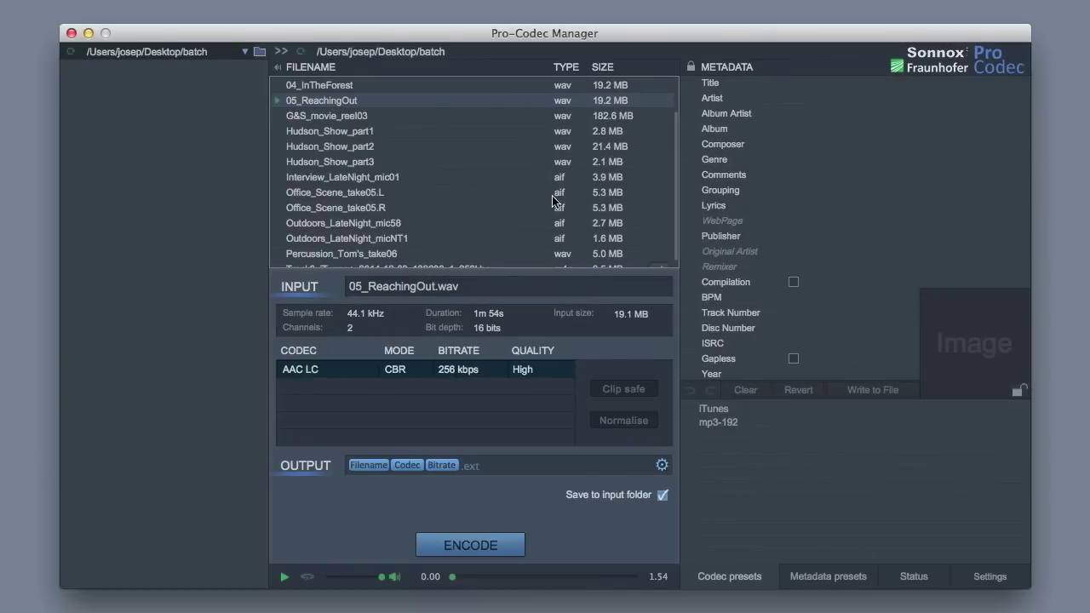
Add the iTunes+ codec below AAC LC in the Pro-Codec Manager encode list for 05_ReachingOut.wav
left_click(304, 390)
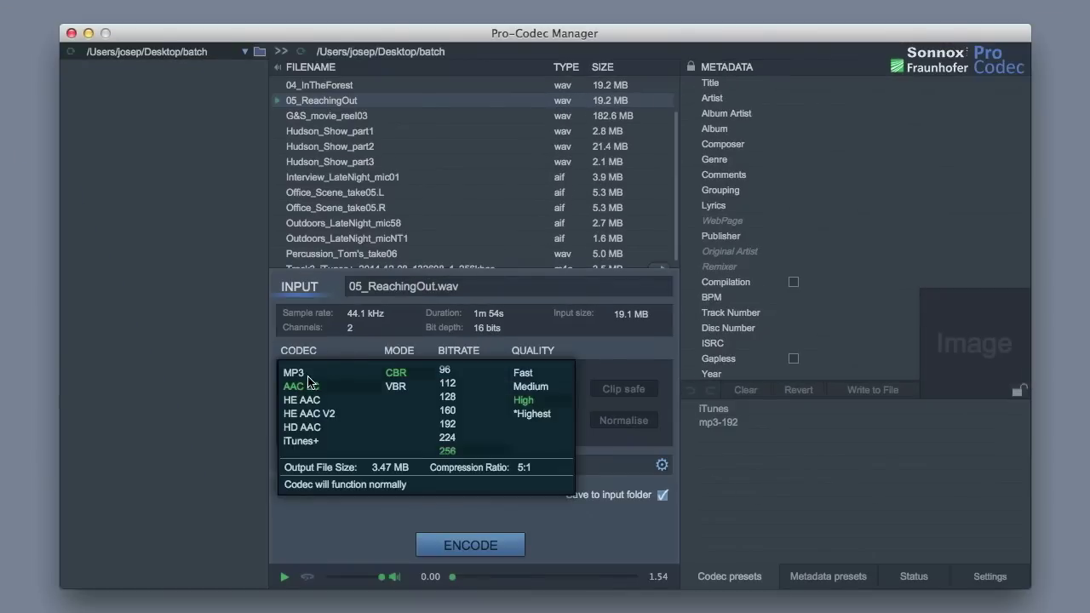
left_click(312, 443)
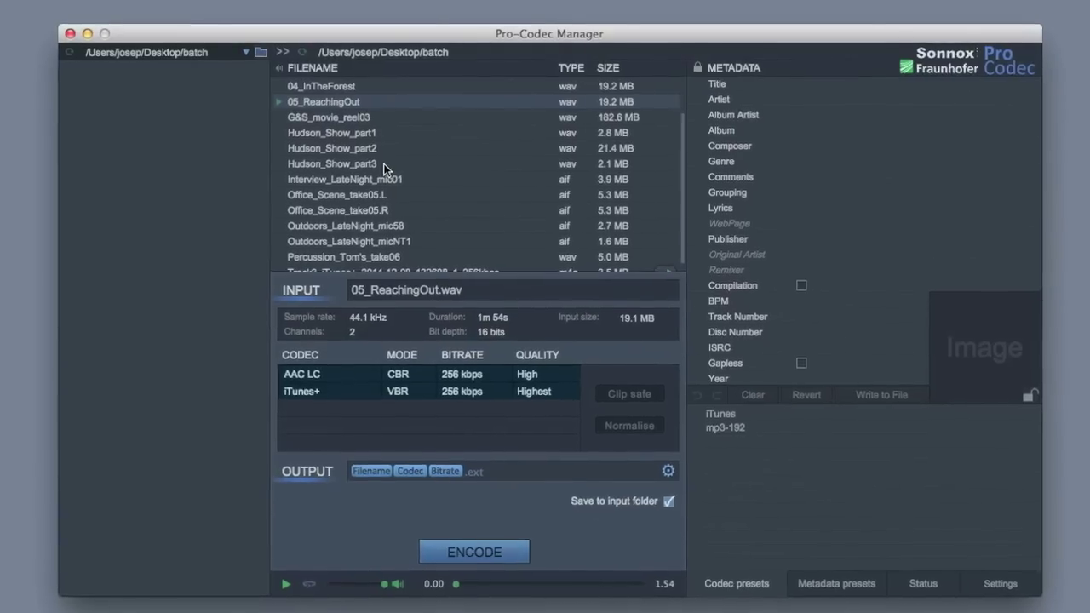
Open and close the root folder chooser, and switch the root folder to Desktop and back to batch
left_click(266, 56)
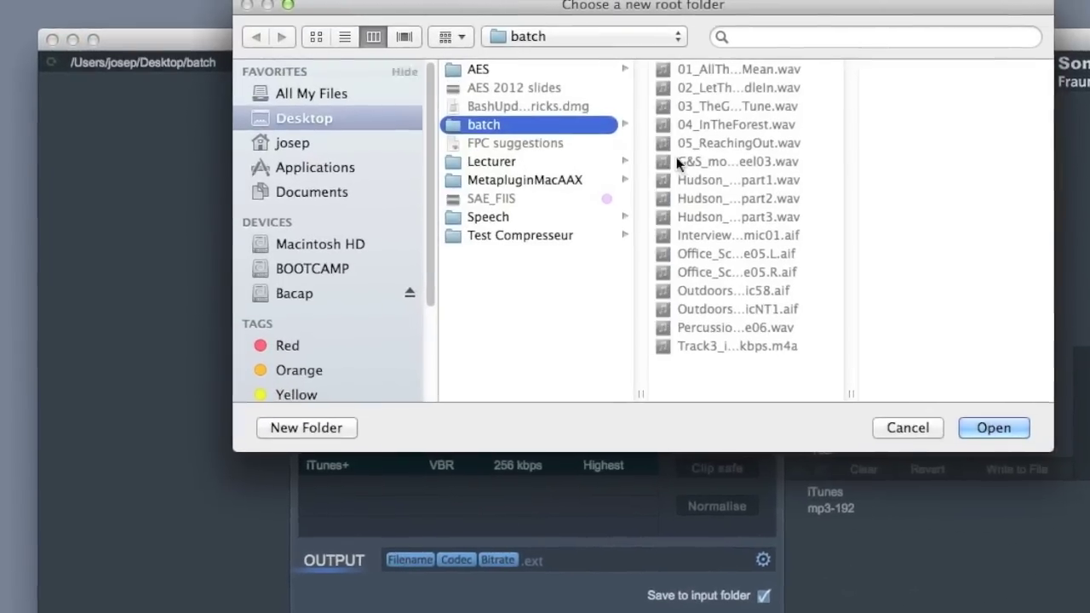
left_click(981, 460)
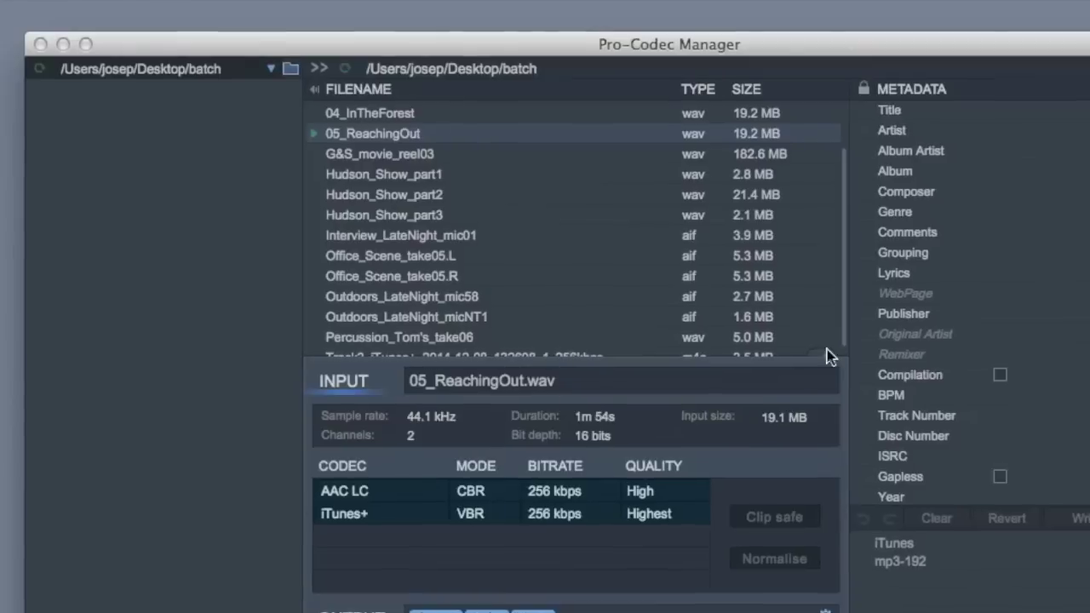
left_click(258, 71)
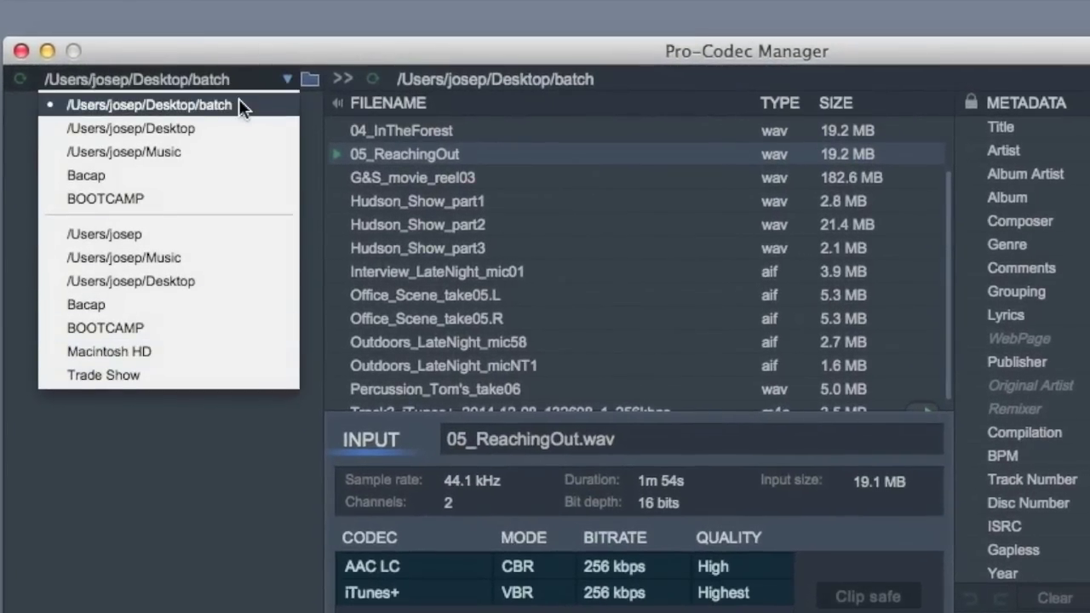
left_click(194, 131)
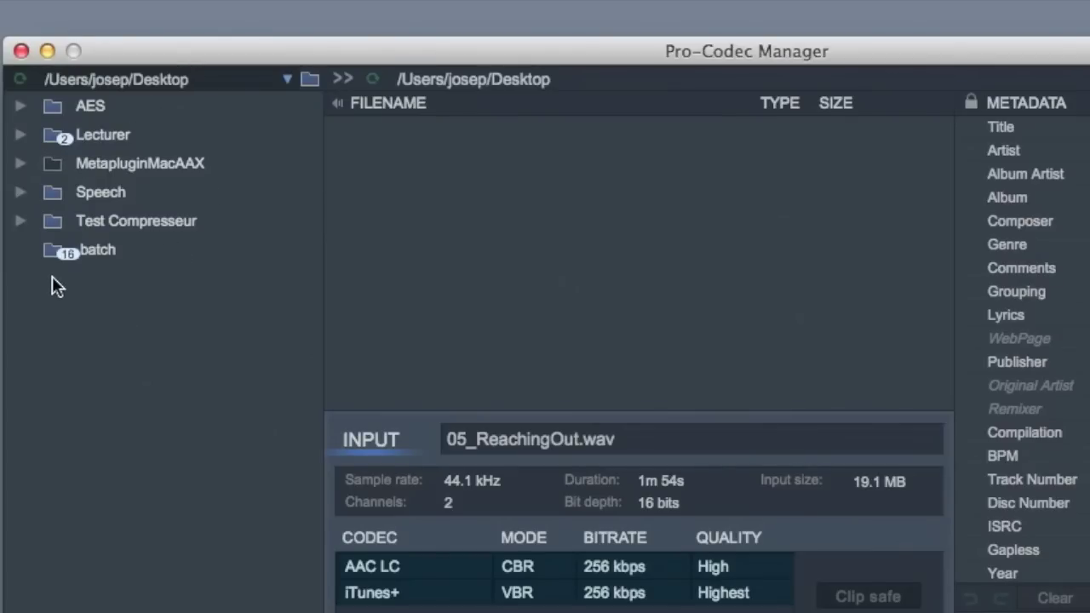
left_click(288, 81)
left_click(239, 129)
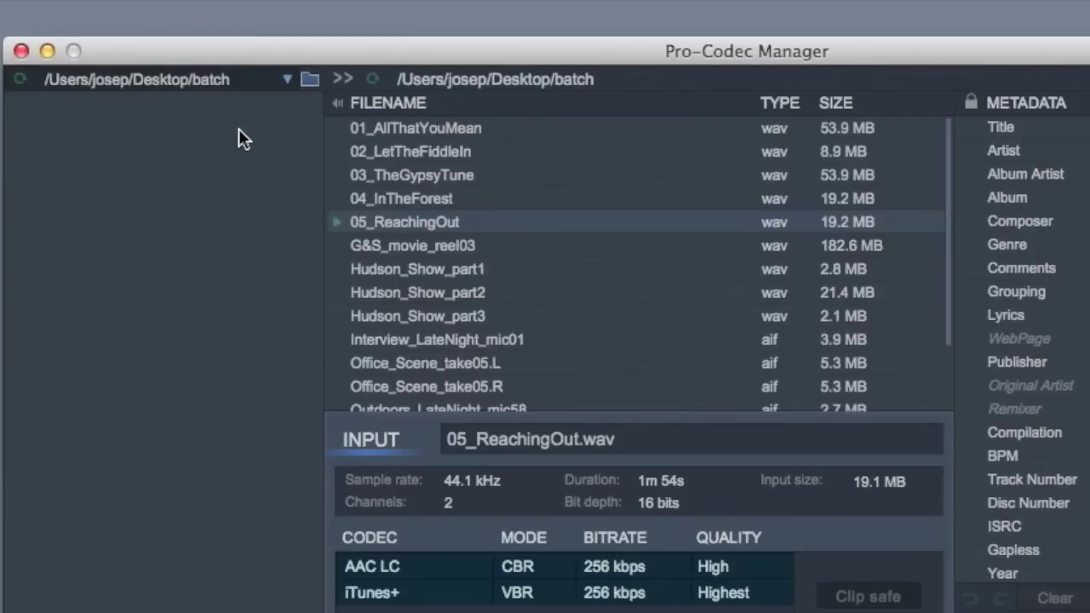
Go through the files from 05_ReachingOut to Outdoors_LateNight_mic58, examining each one's sample rate, channels, duration and bit depth
left_click(392, 219)
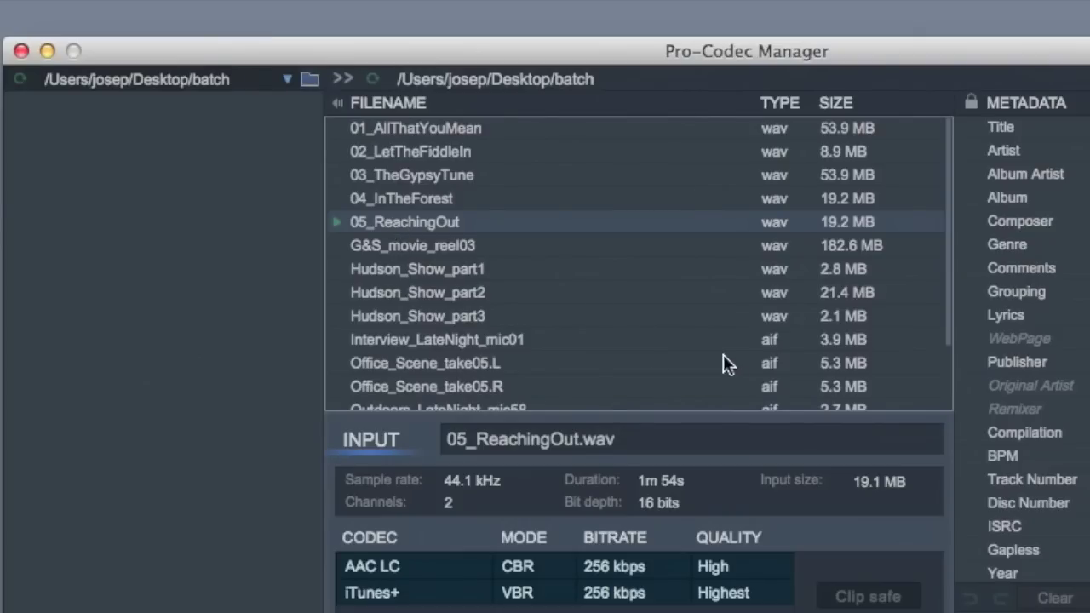
key("Down")
key("Down")
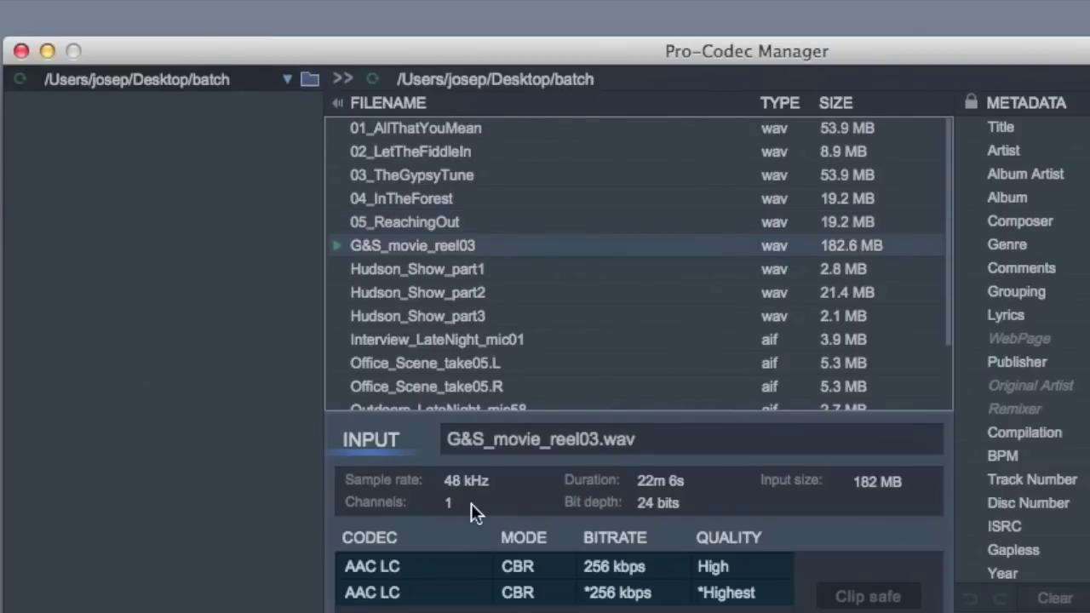
key("Down")
key("Down")
key("Down")
key("Down")
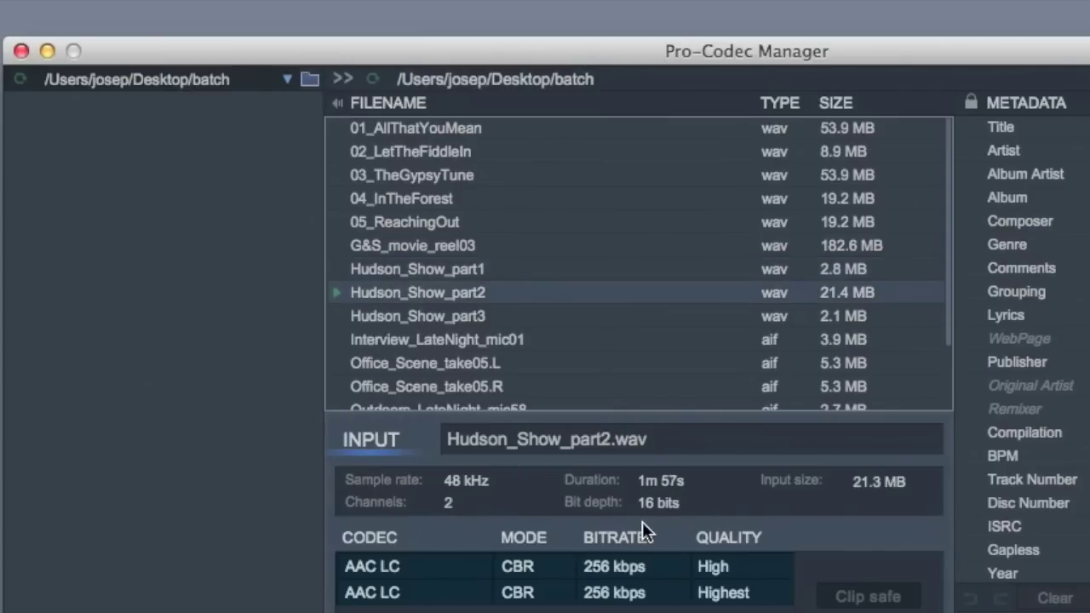
key("Down")
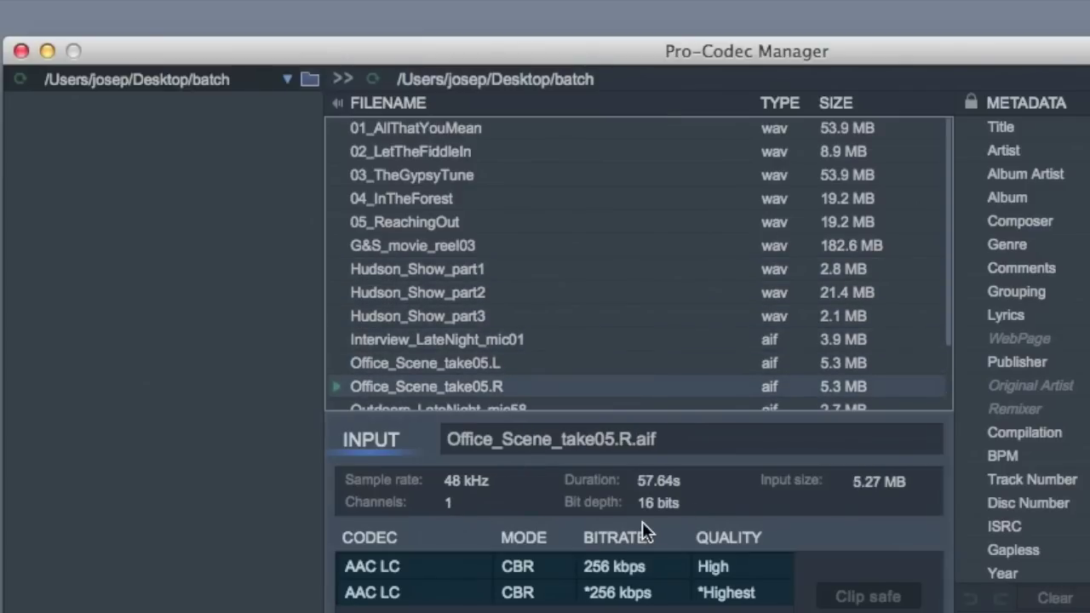
key("Down")
scroll(565, 278, "down", 3)
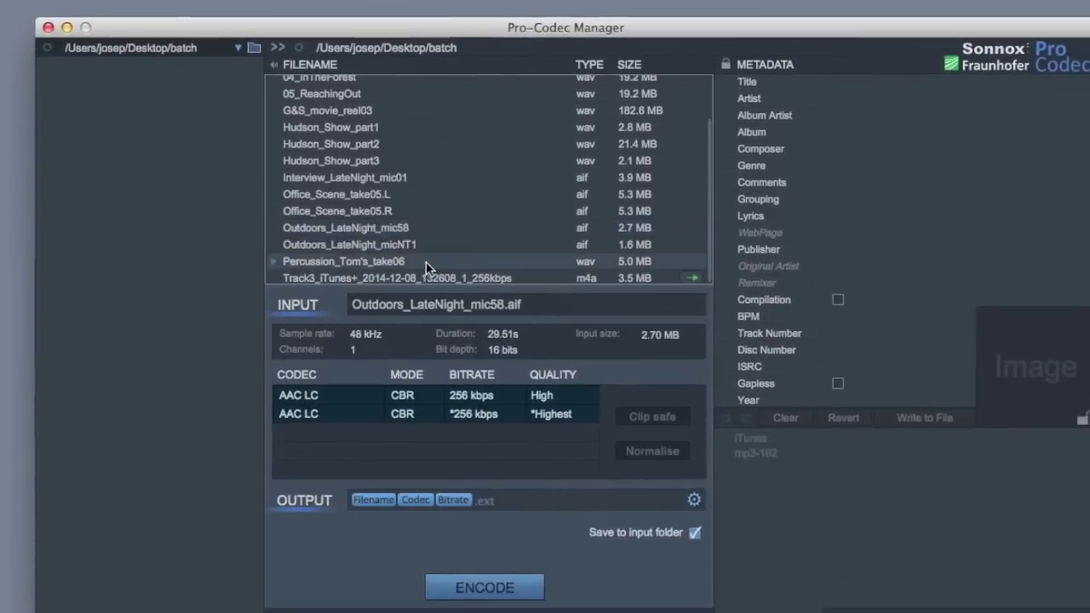
Select Percussion_Tom's_take06 as the input file, audition it for a few seconds, and stop playback
left_click(431, 272)
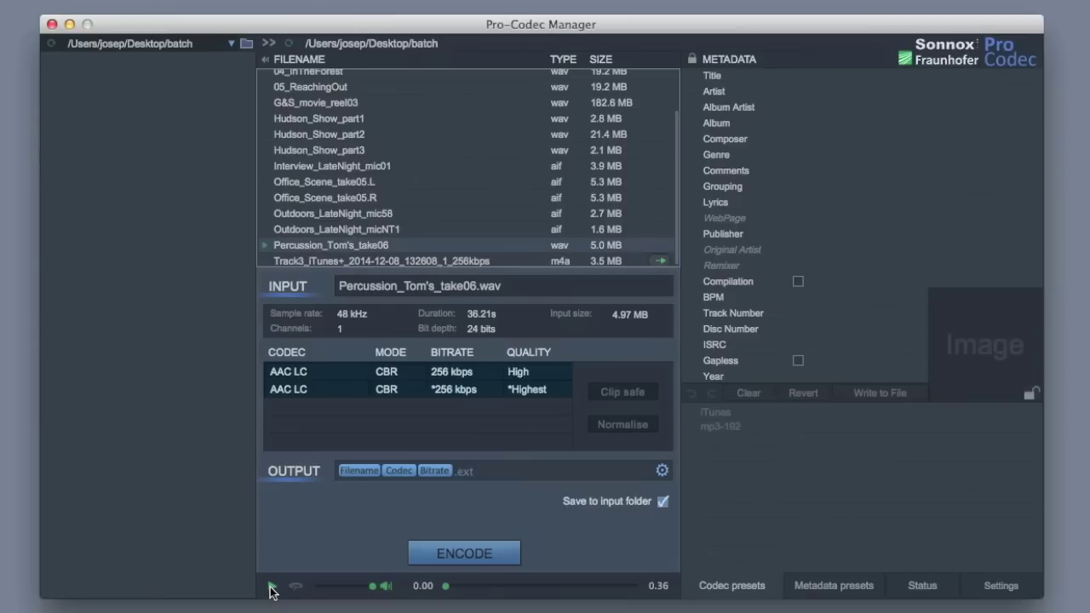
left_click(271, 586)
left_click(266, 247)
left_click(273, 586)
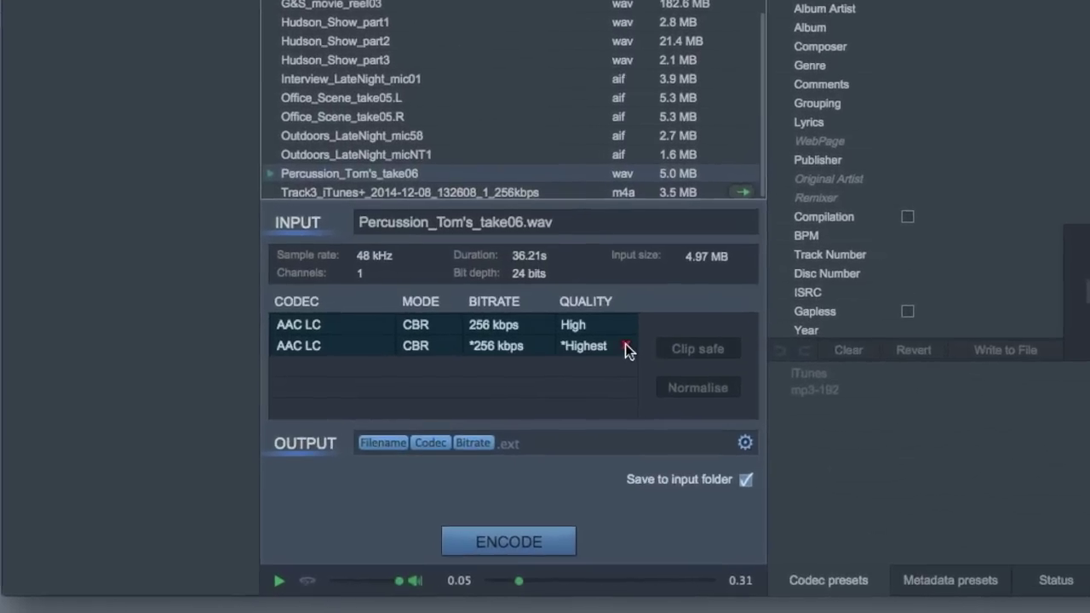
Replace the second AAC LC entry in the encode list with HE AAC, CBR, 32 kbps, High quality
mouse_move(564, 391)
left_click(660, 326)
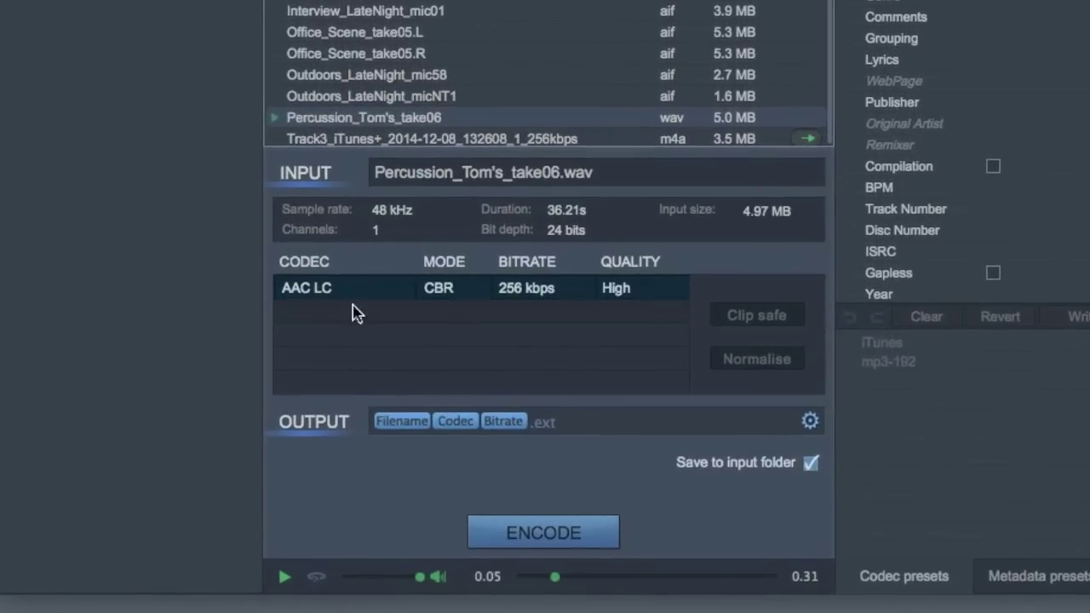
left_click(296, 318)
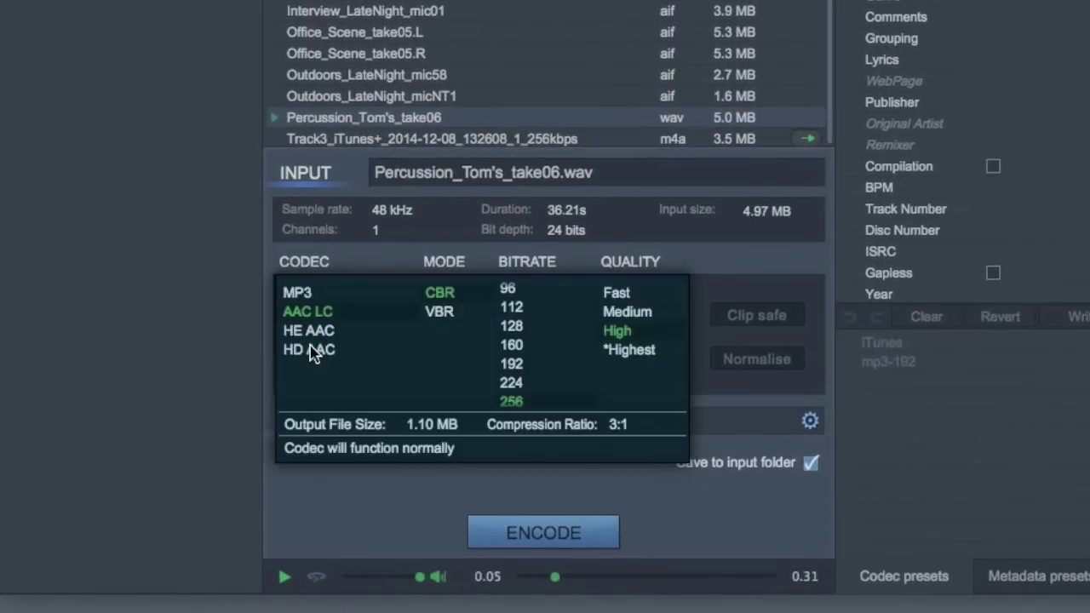
left_click(321, 338)
left_click(512, 341)
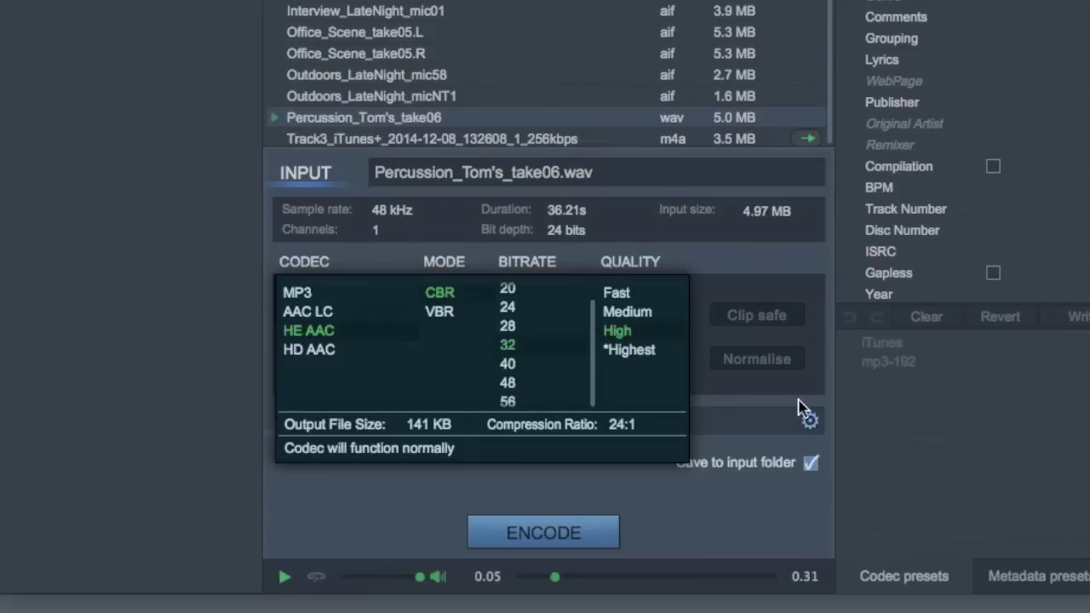
left_click(805, 407)
Toggle the Clip safe and Normalise encoding options on and off, leaving both off
left_click(778, 320)
left_click(779, 319)
left_click(779, 320)
left_click(779, 319)
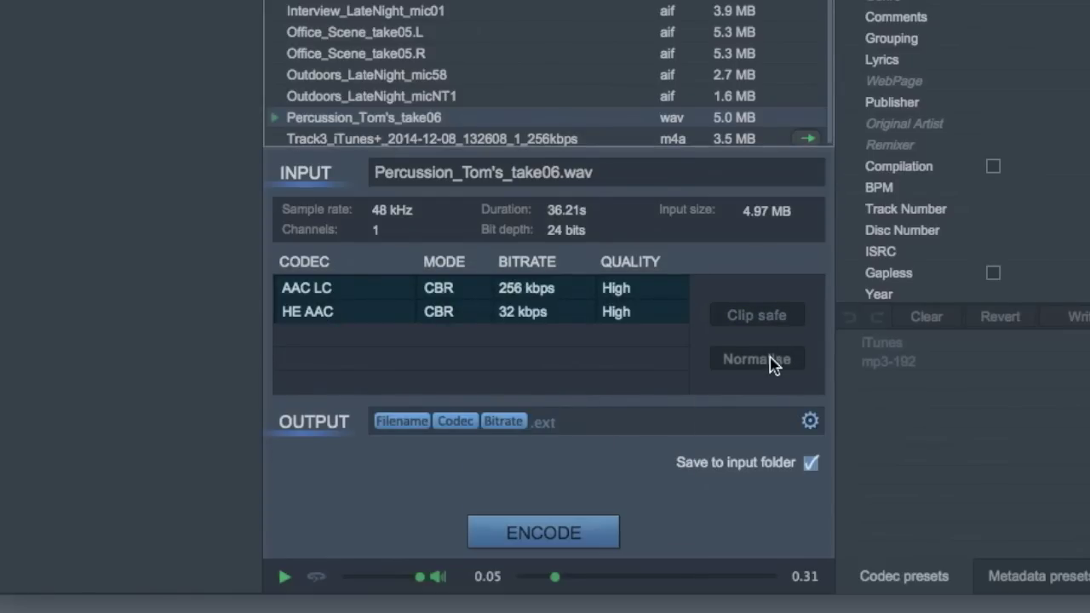
left_click(769, 357)
left_click(769, 359)
left_click(769, 360)
left_click(770, 366)
left_click(784, 317)
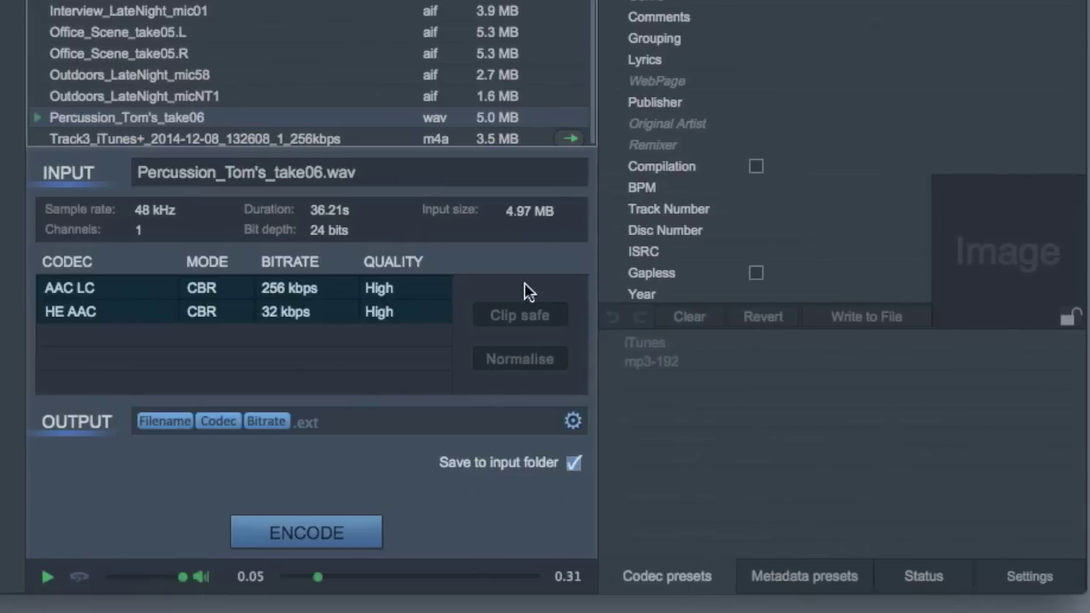
Save the current AAC LC and HE AAC codec list as a codec preset named Music
left_click(610, 344)
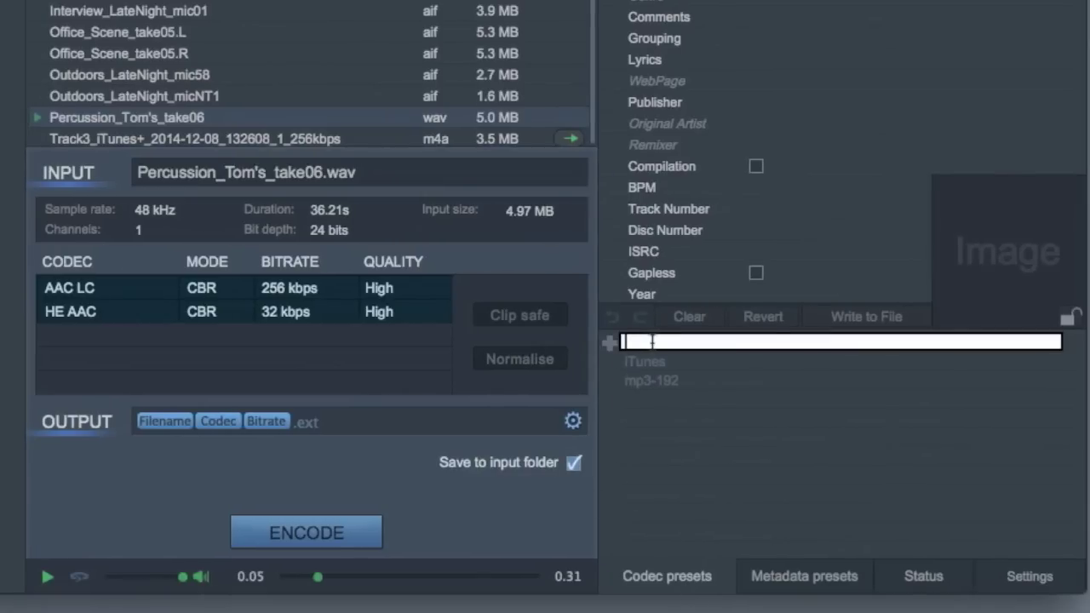
type("Music")
key("Return")
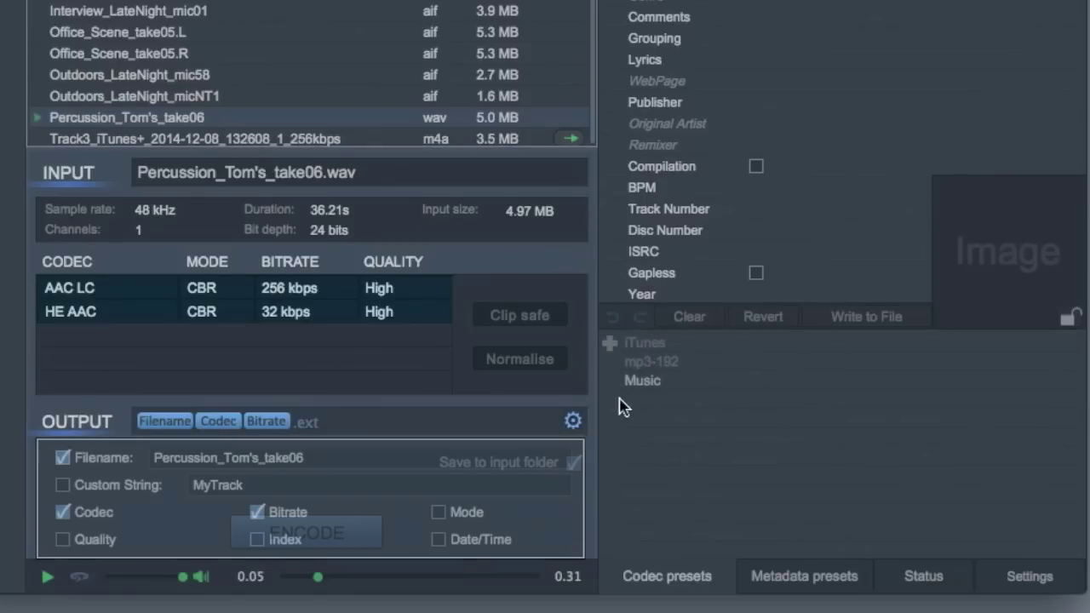
View the output filename options, encode Percussion_Tom's_take06 with both listed codecs, and return to the codec presets
mouse_move(564, 425)
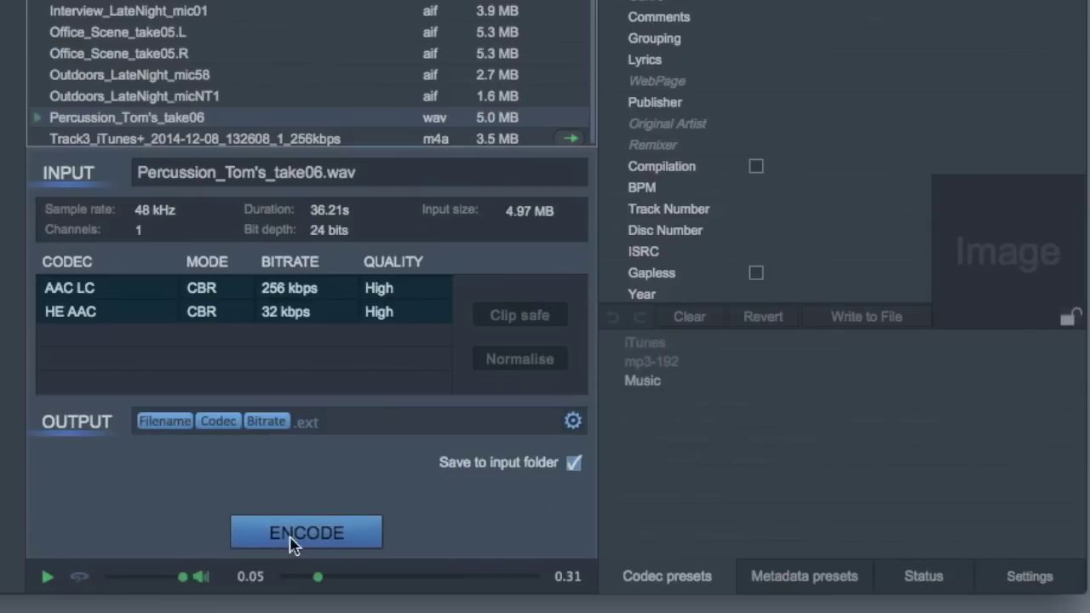
left_click(297, 533)
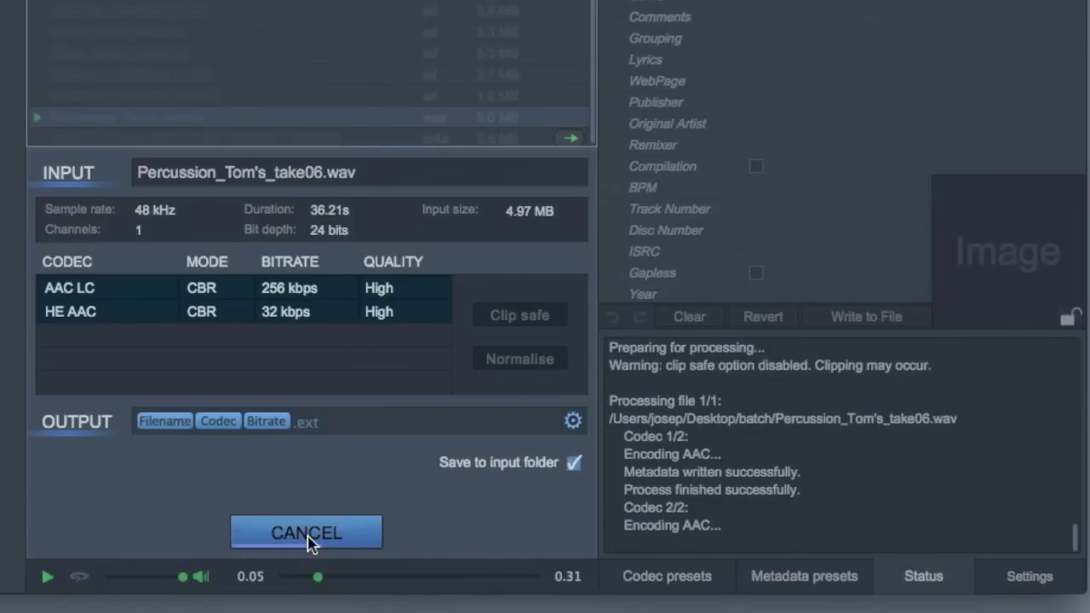
left_click(655, 582)
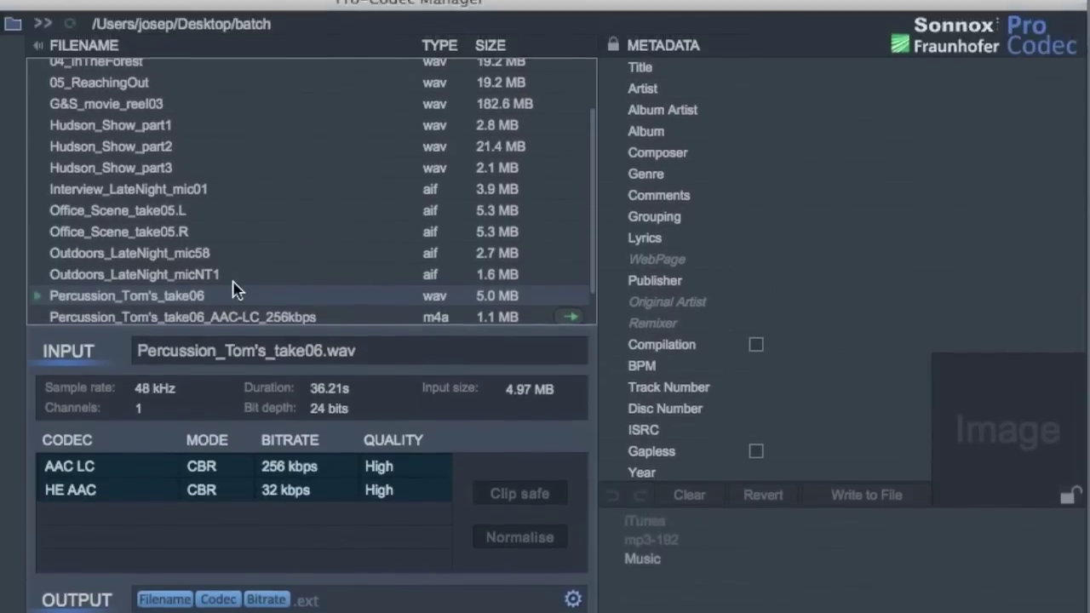
Select 02_LetTheFiddleIn, 04_InTheForest and 05_ReachingOut together for batch encoding
scroll(236, 307, "up", 3)
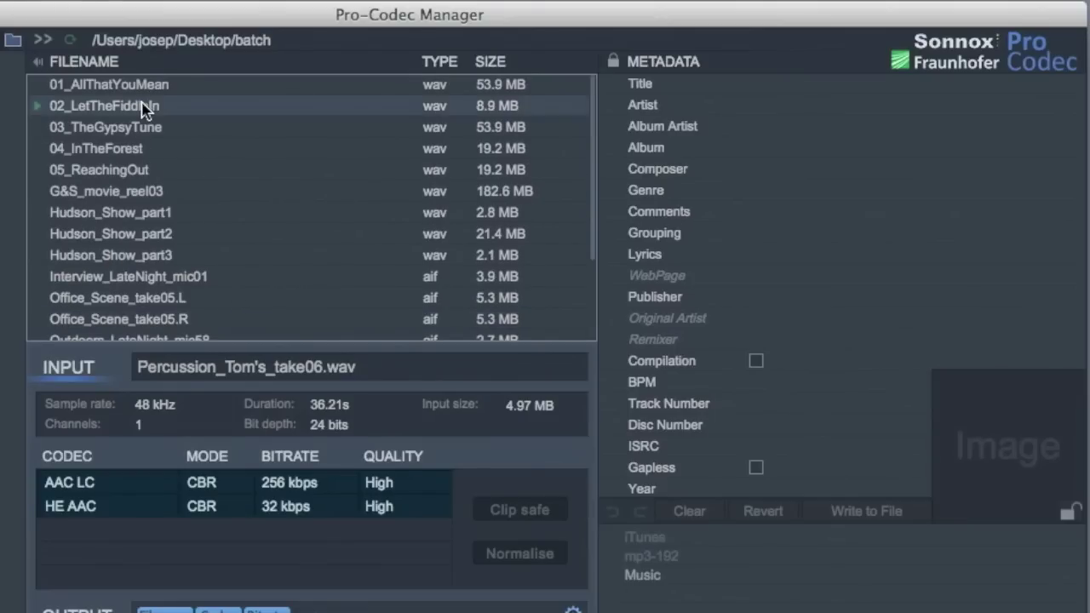
left_click(147, 132)
left_click(150, 152)
left_click(153, 174)
left_click(166, 109)
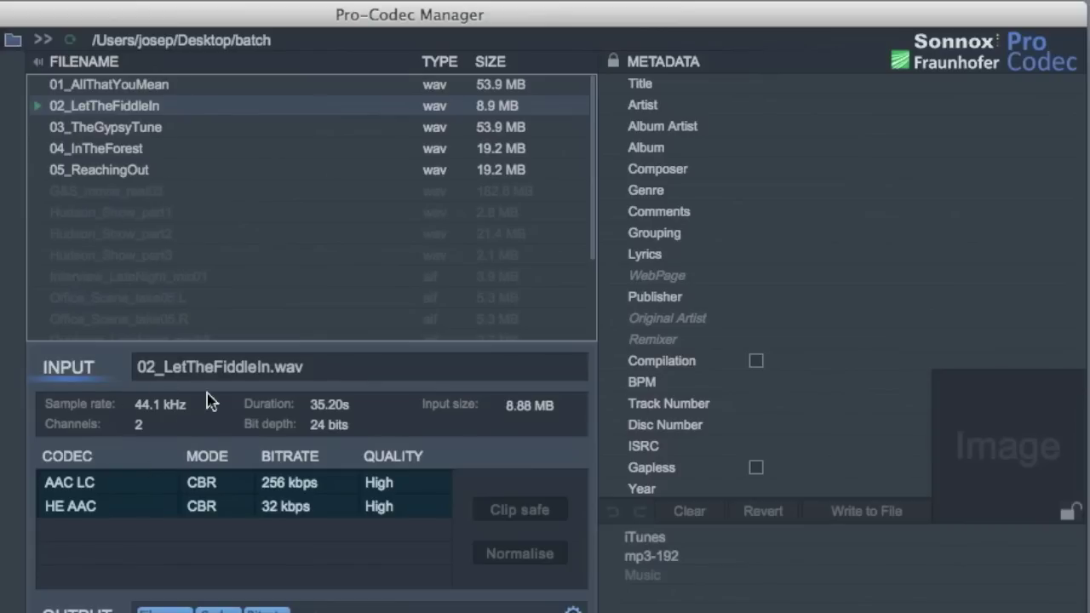
left_click(140, 150, "super")
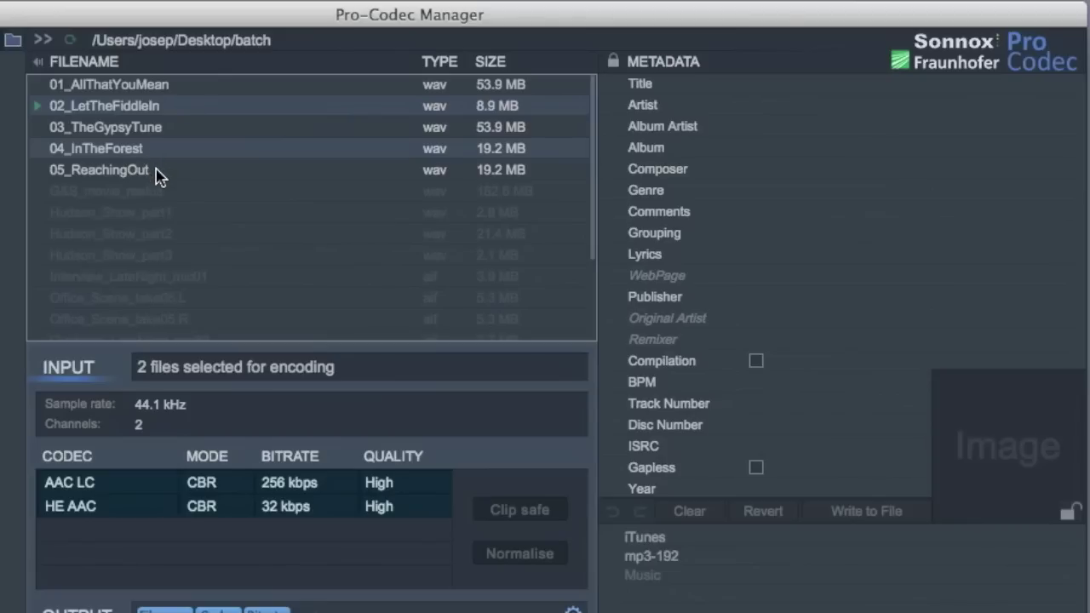
left_click(159, 173, "super")
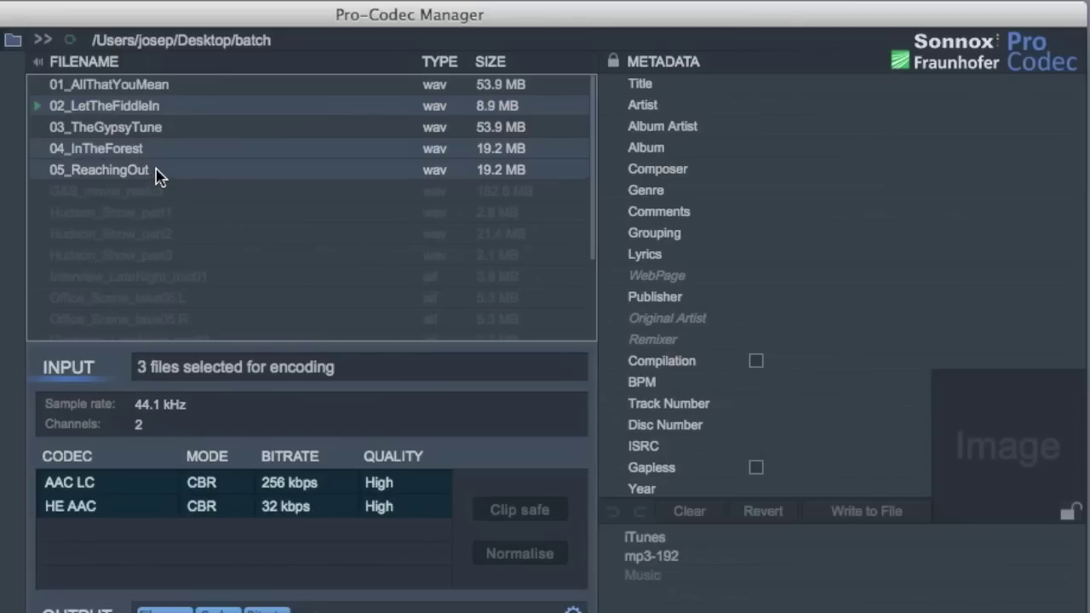
Encode the three selected files with the mp3-192 codec preset, and toggle Save to input folder off and back on
left_click(651, 558)
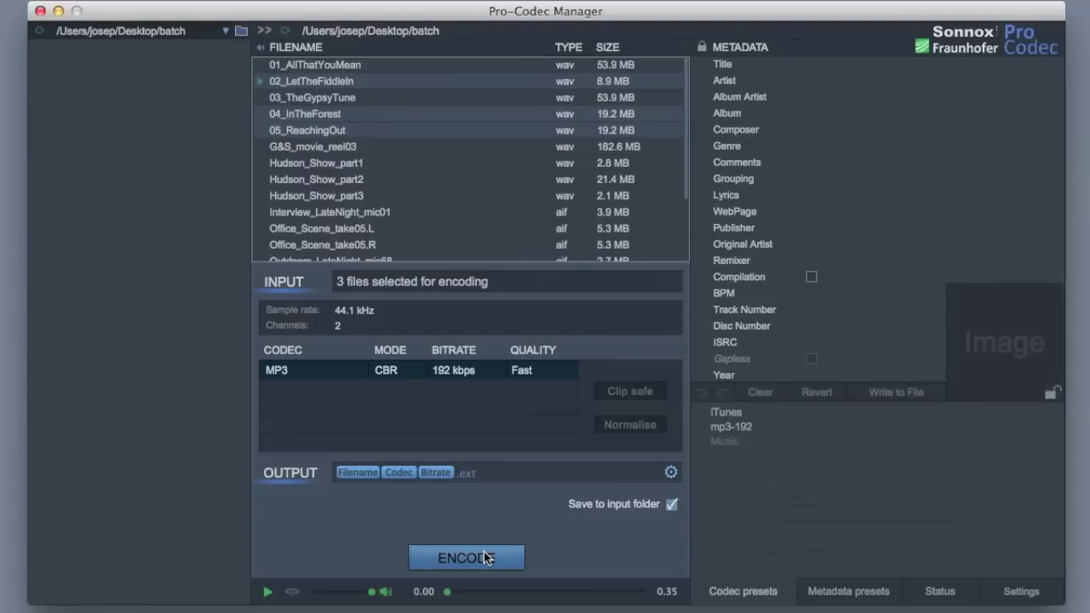
left_click(483, 554)
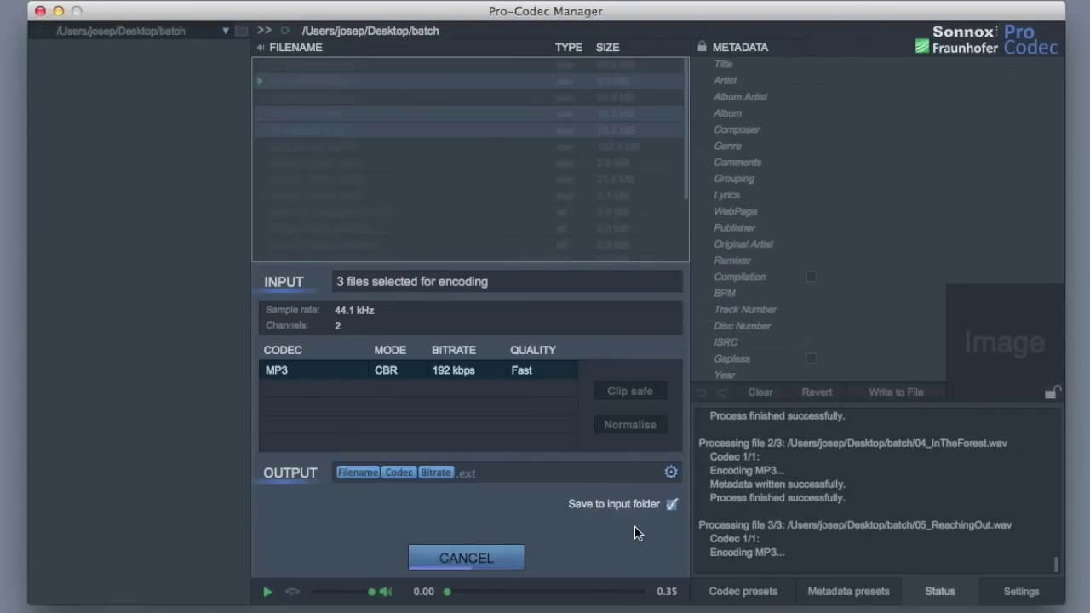
left_click(672, 505)
left_click(672, 505)
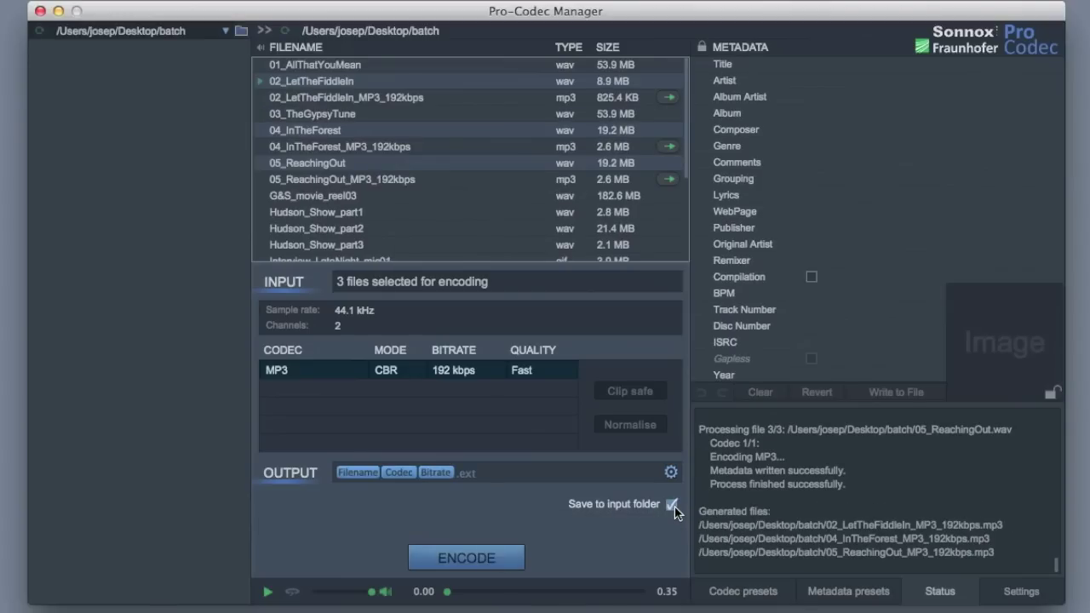
Select 02_LetTheFiddleIn_MP3_192kbps for decoding, and switch its output format to AIFF and back to WAV
left_click(372, 100)
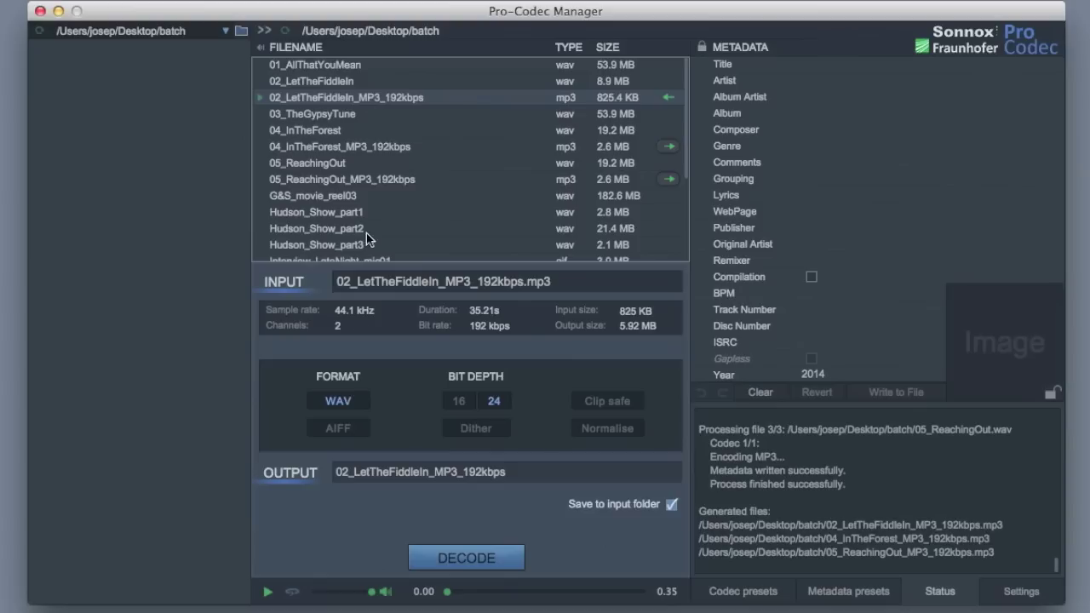
left_click(348, 430)
left_click(349, 404)
scroll(647, 179, "down", 5)
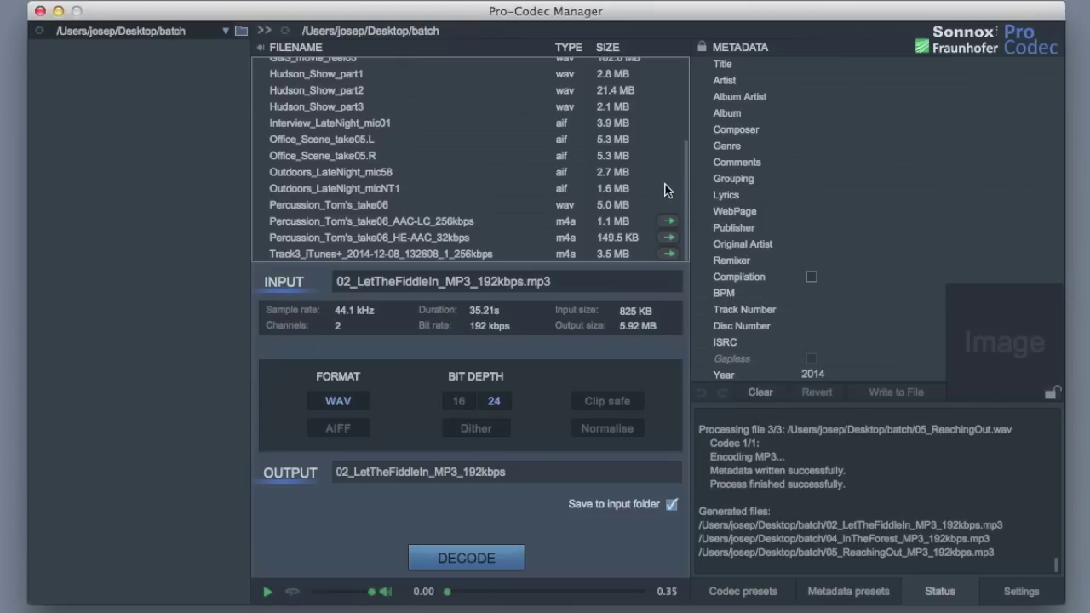
Preview the metadata of Track3_iTunes+_2014-12-08_132608_1_256kbps, and show the list of metadata presets
left_click(669, 251)
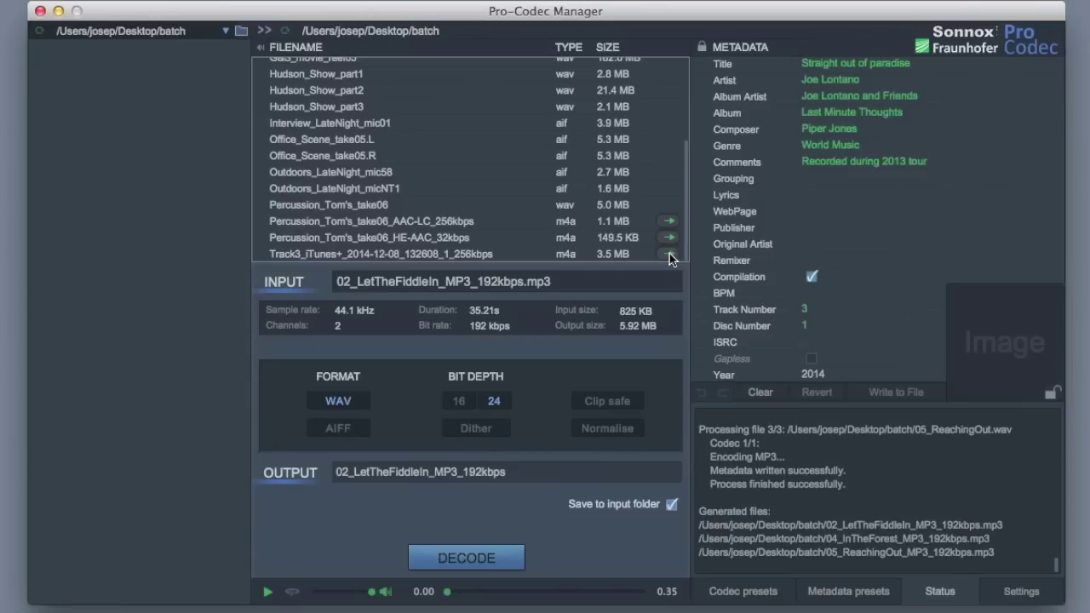
left_click(842, 591)
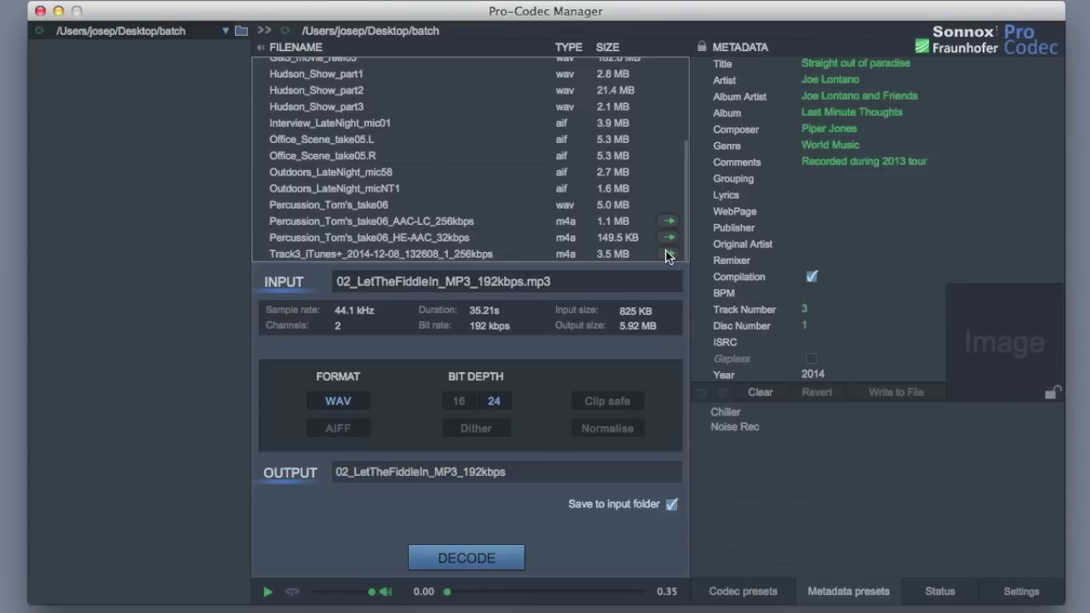
scroll(405, 129, "up", 5)
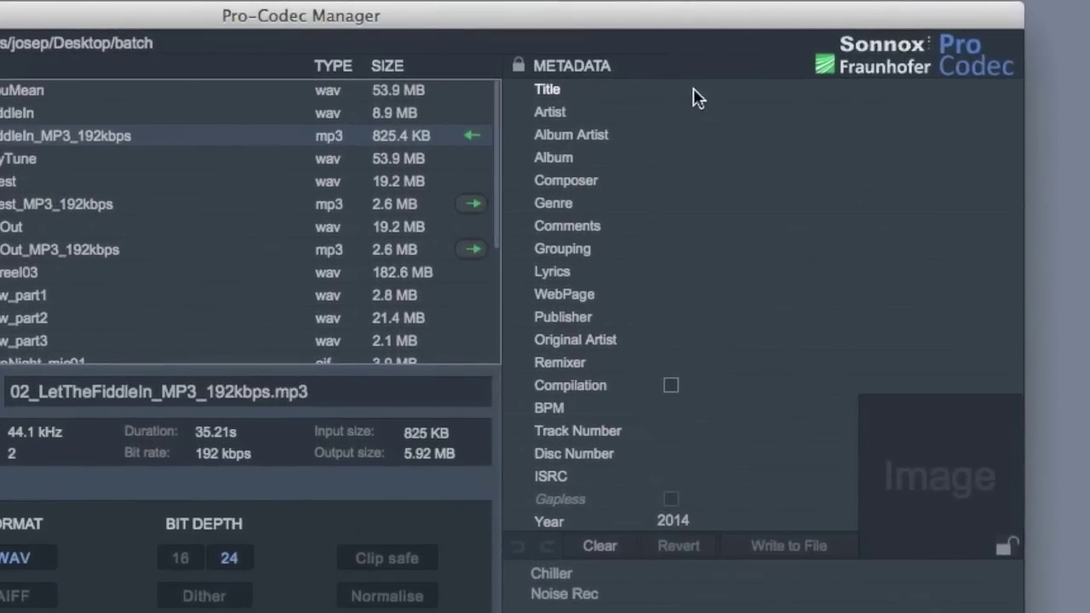
Set the metadata Title of 02_LetTheFiddleIn_MP3_192kbps to "Let the fiddle" and enter the artist's name in the Artist field
left_click(740, 81)
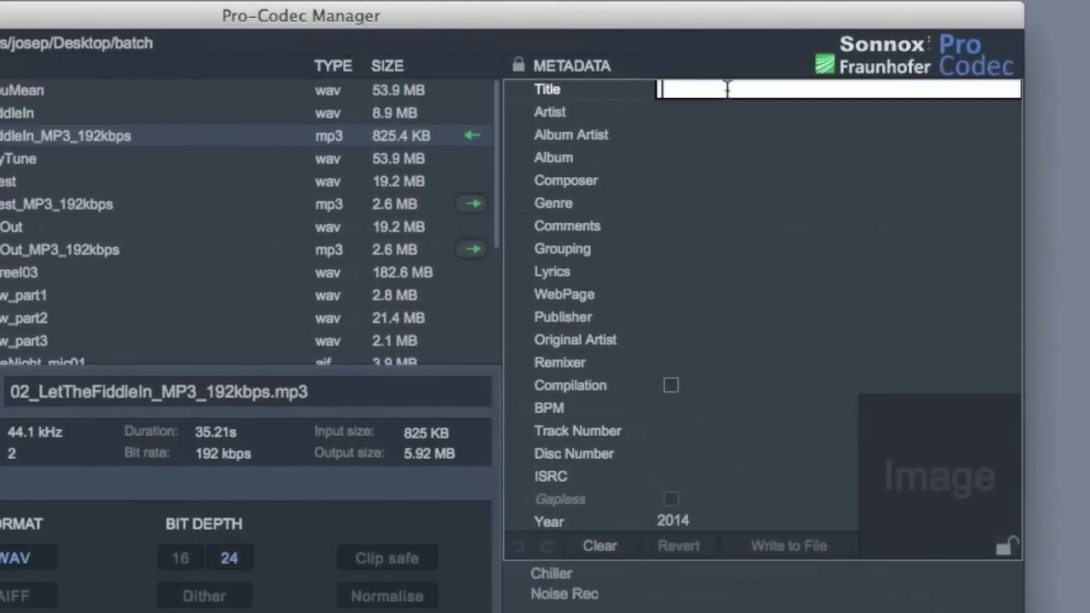
type("Let the fiddle")
key("Tab")
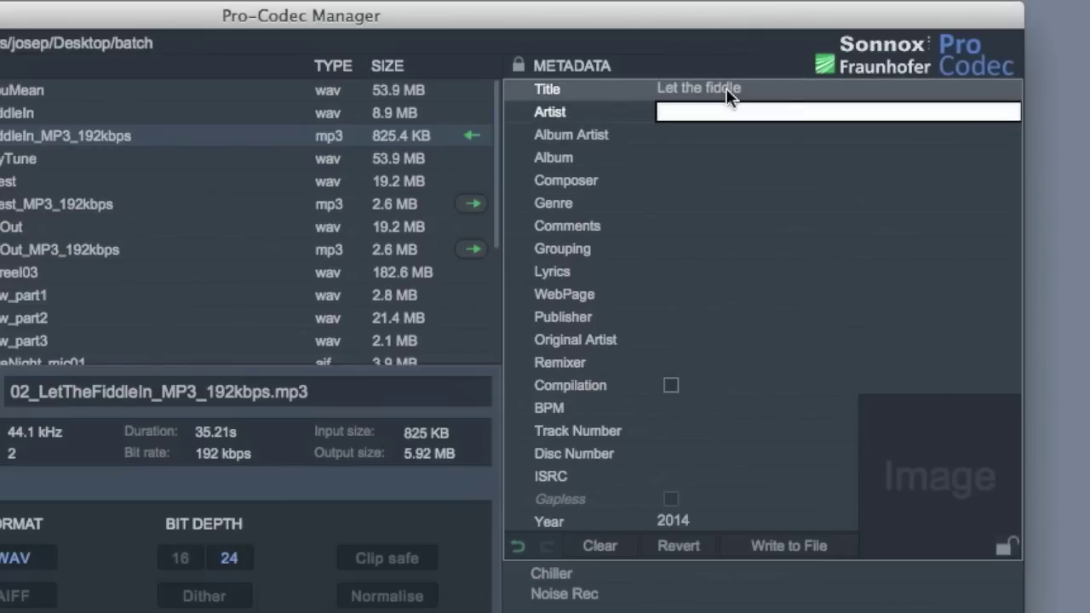
type("DJones")
key("Tab")
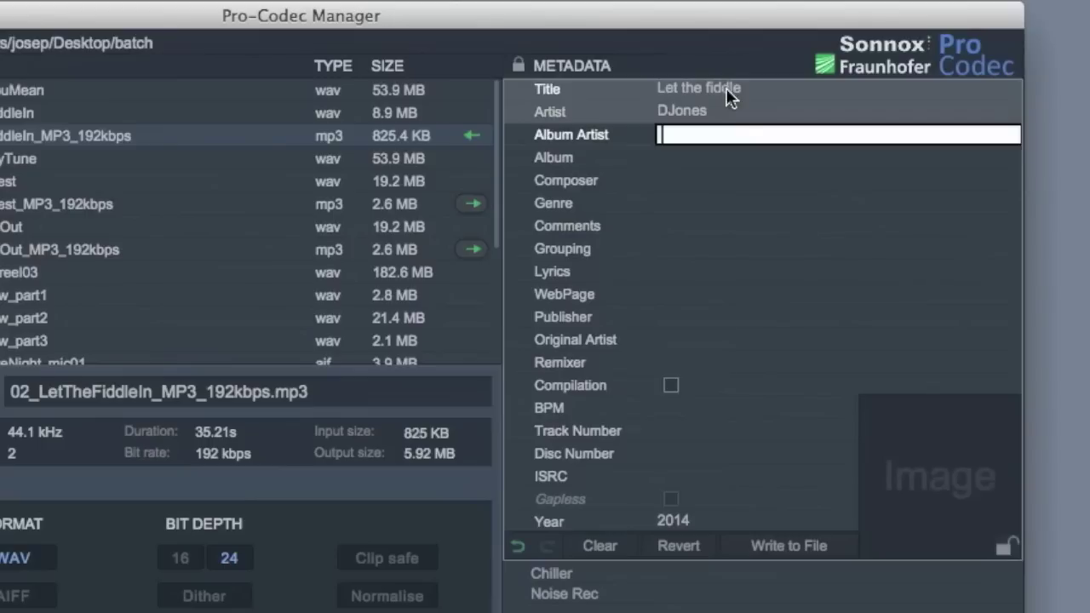
Undo and redo the artist entry, and delete the name from the Artist field
left_click(519, 548)
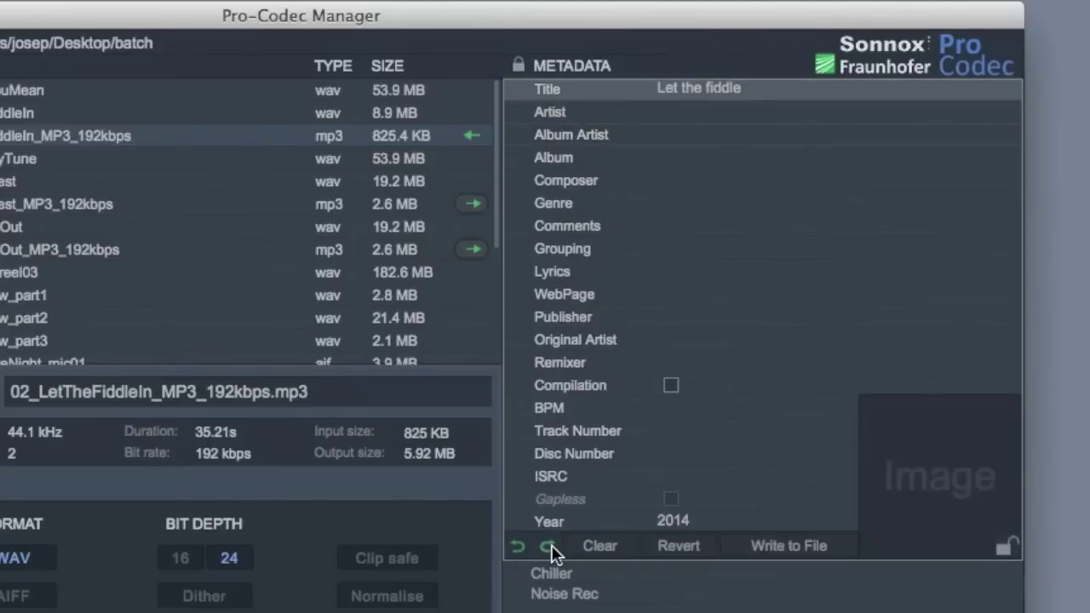
left_click(548, 547)
left_click(742, 111)
left_click(726, 154)
left_click(704, 119)
key("BackSpace")
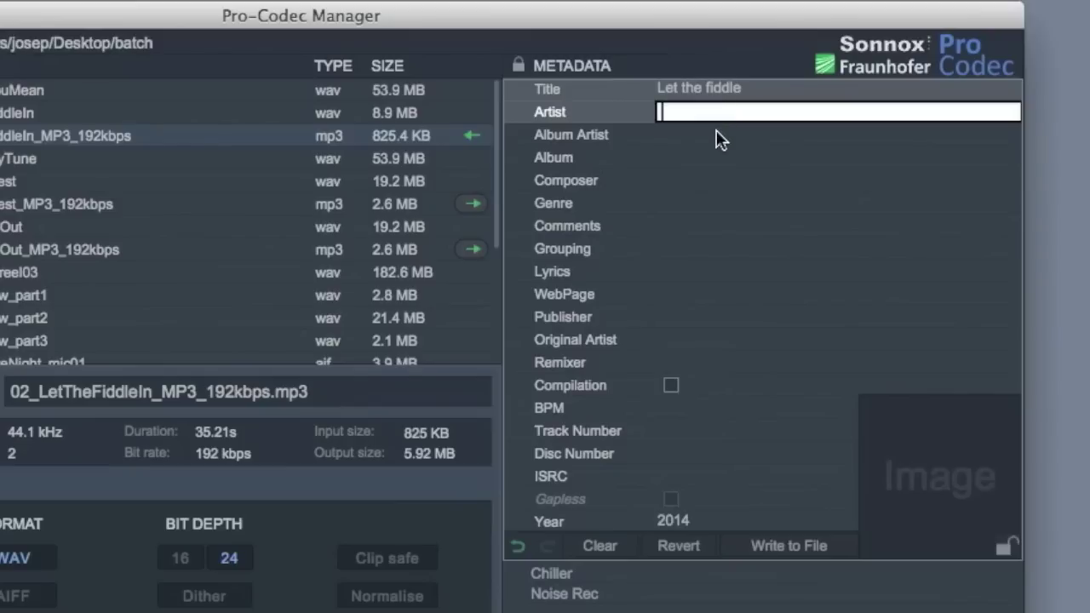
left_click(718, 136)
Write the edited metadata to the 02_LetTheFiddleIn_MP3_192kbps file, and return to the metadata presets
left_click(268, 136)
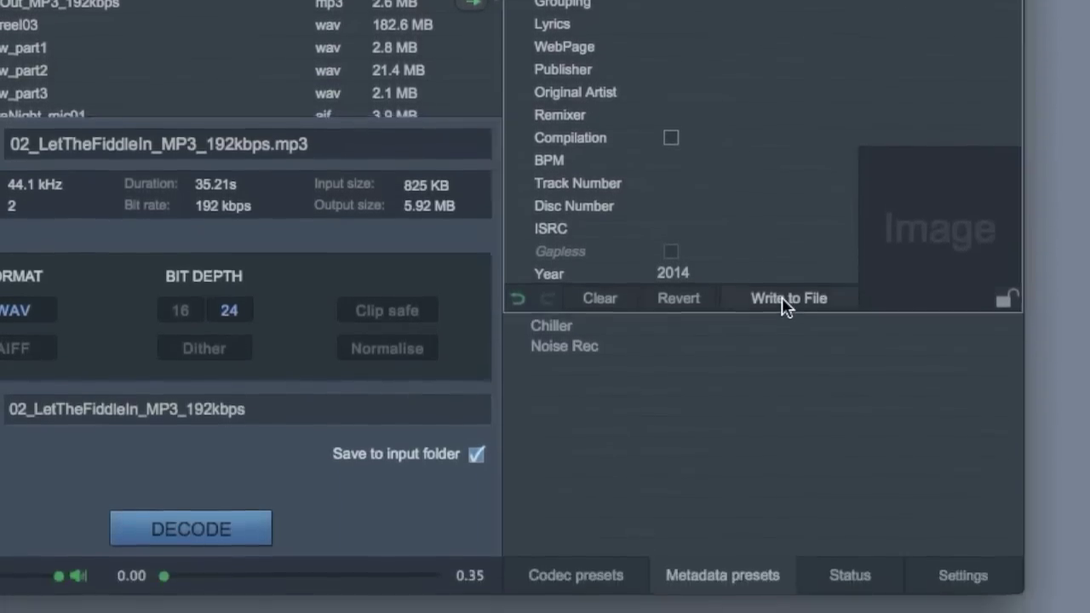
left_click(782, 384)
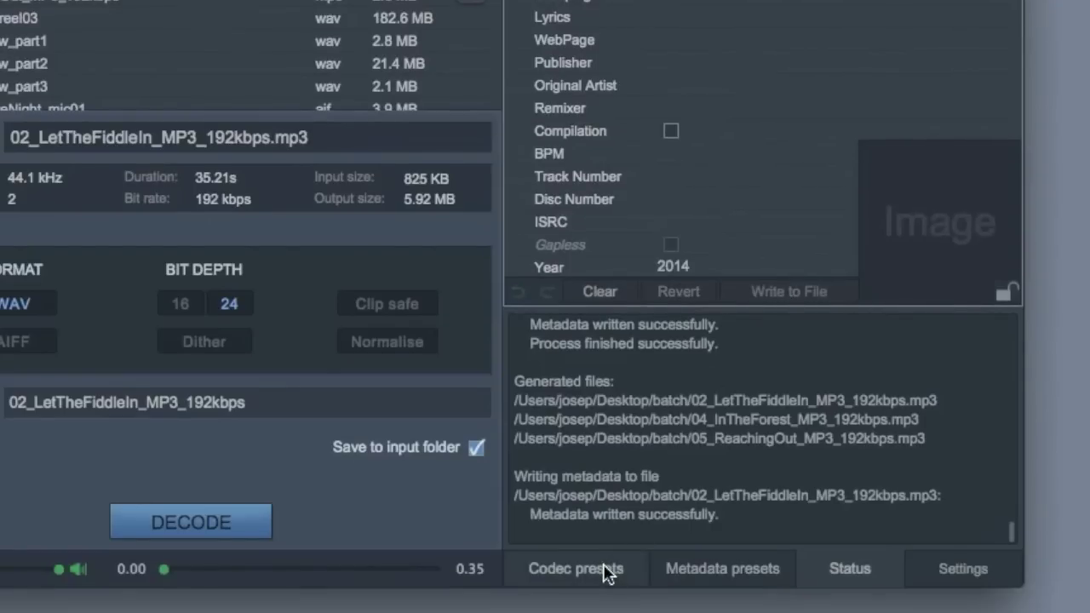
left_click(712, 584)
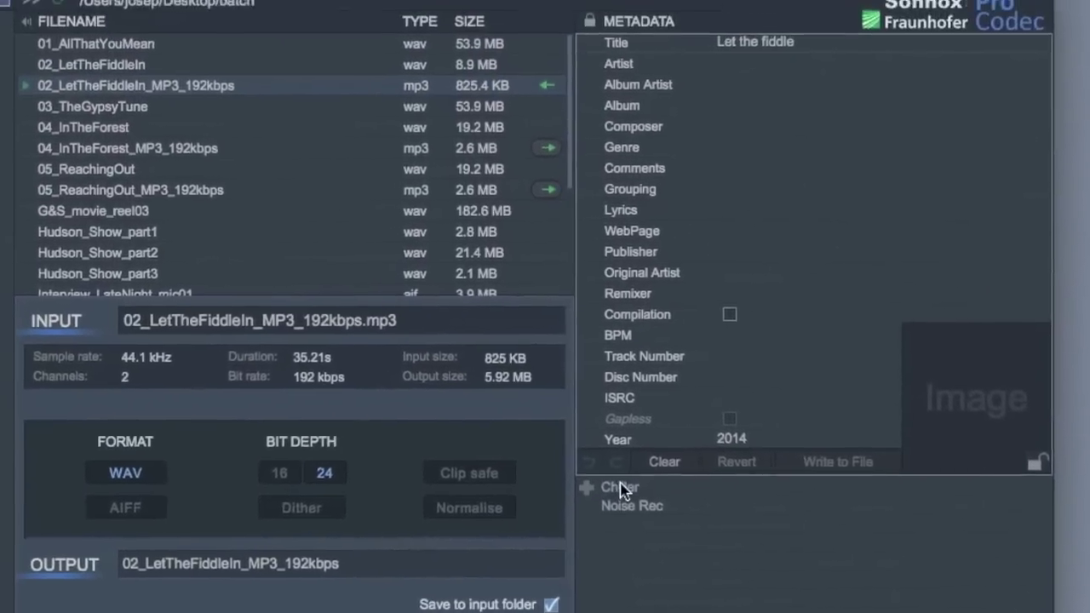
Preview the Chiller and Noise Rec metadata presets alternately to compare their fields and artwork
left_click(605, 465)
left_click(618, 483)
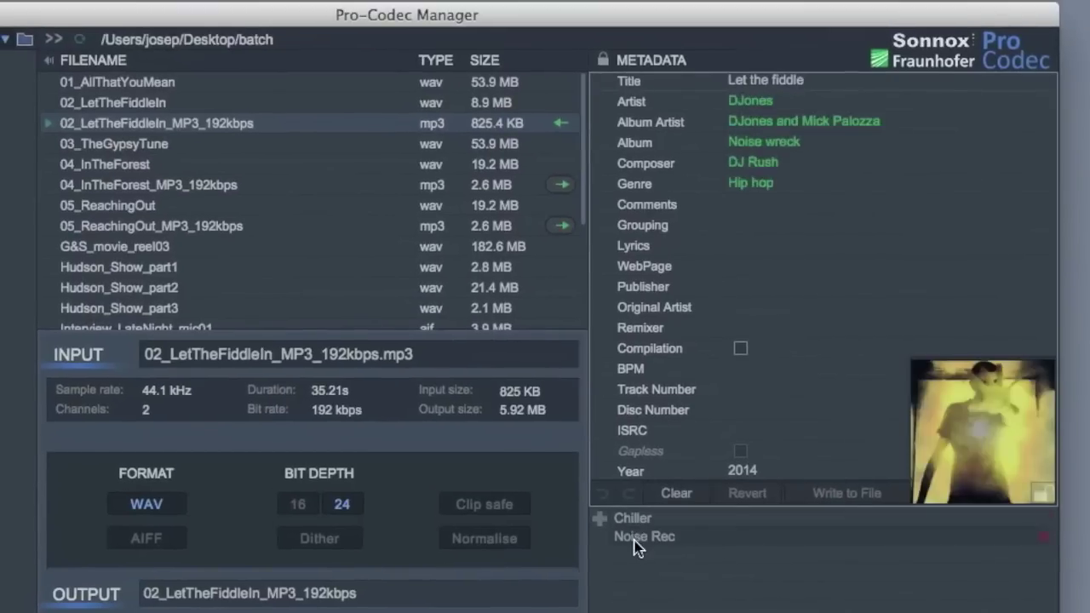
left_click(641, 518)
left_click(639, 539)
left_click(639, 518)
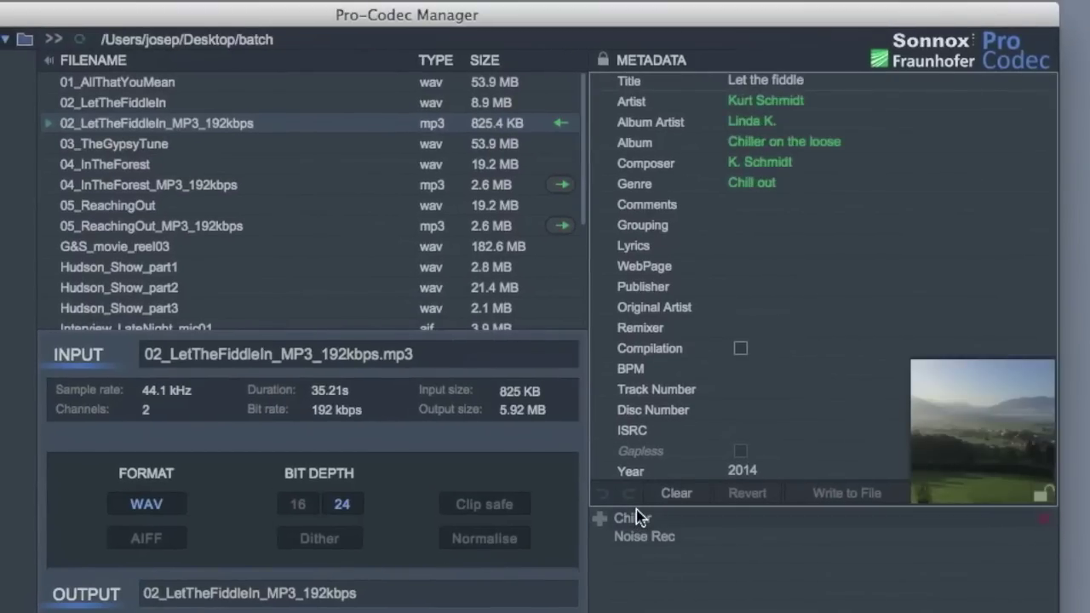
left_click(635, 538)
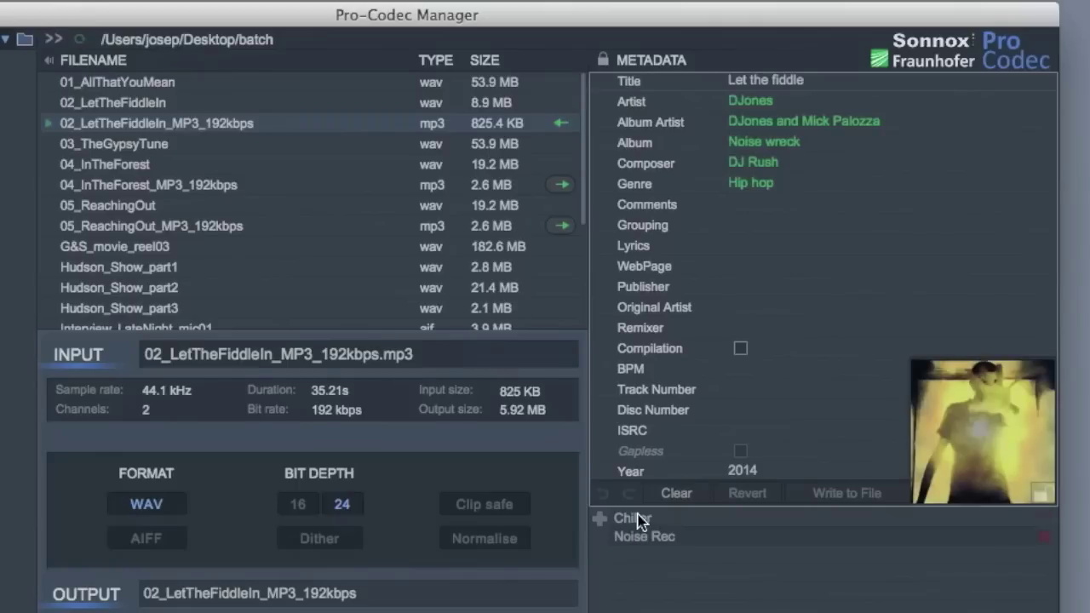
left_click(640, 517)
left_click(641, 538)
left_click(658, 586)
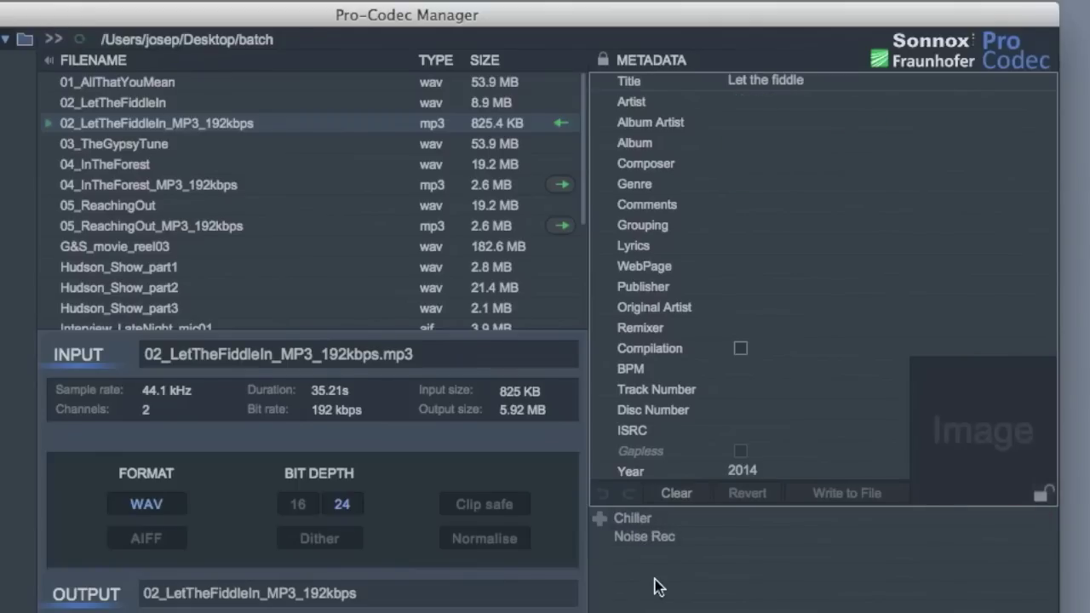
Select the MP3_192kbps versions of 02_LetTheFiddleIn, 04_InTheForest and 05_ReachingOut together
left_click(166, 186)
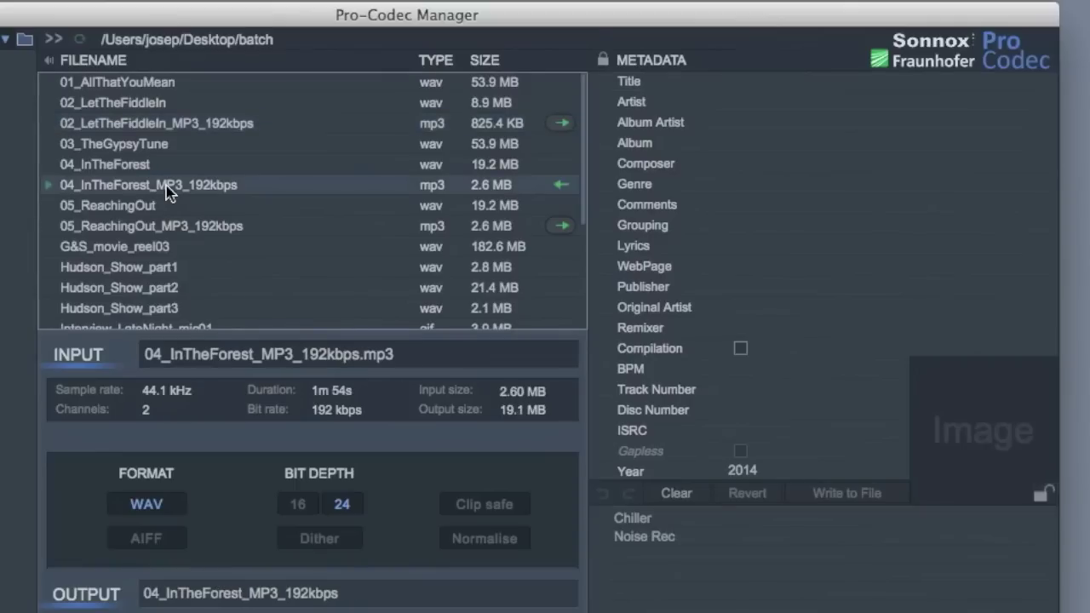
left_click(189, 128, "super")
left_click(199, 227, "super")
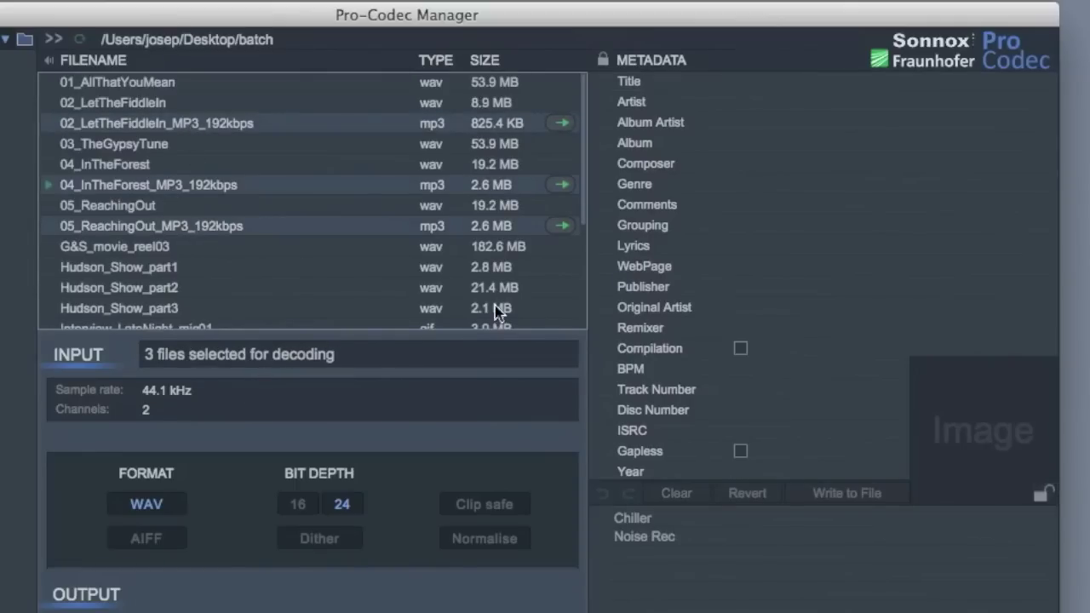
Load the Chiller metadata preset for the three selected MP3 files and write it to them
left_click(636, 521)
left_click(636, 521)
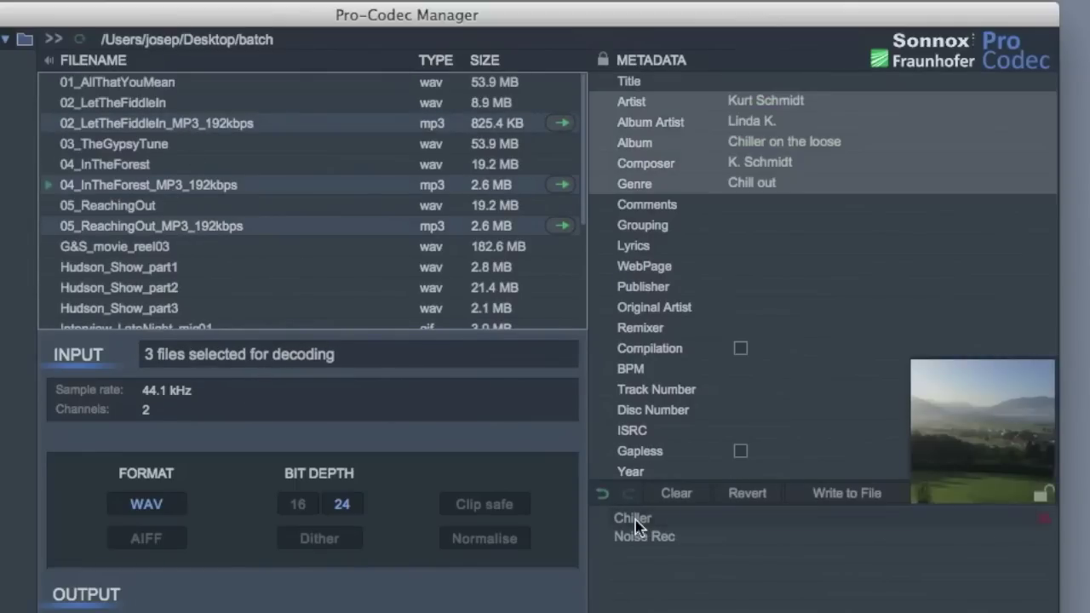
left_click(852, 495)
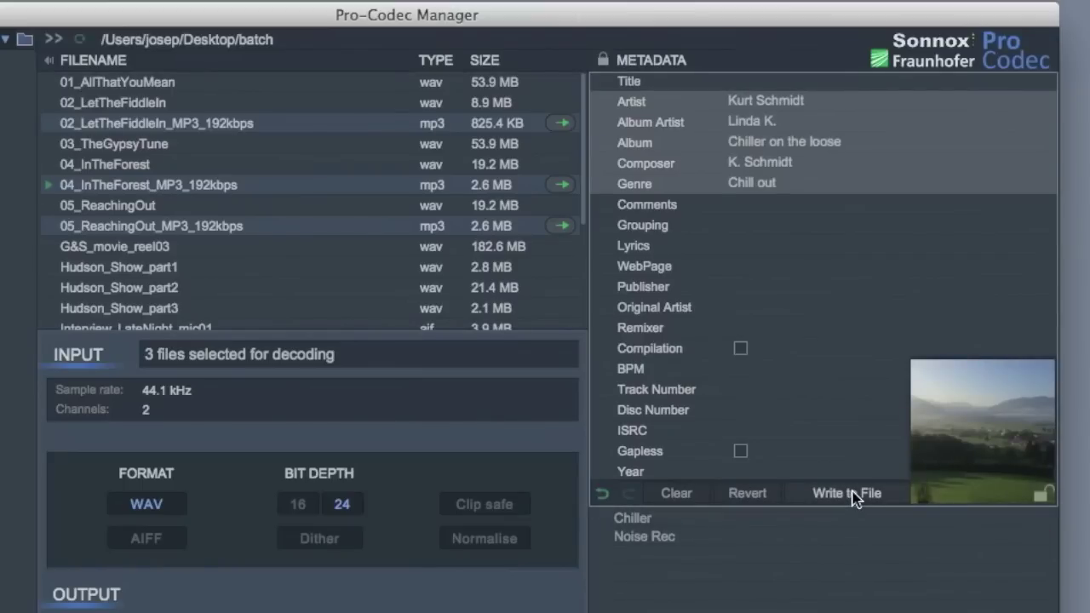
left_click(852, 494)
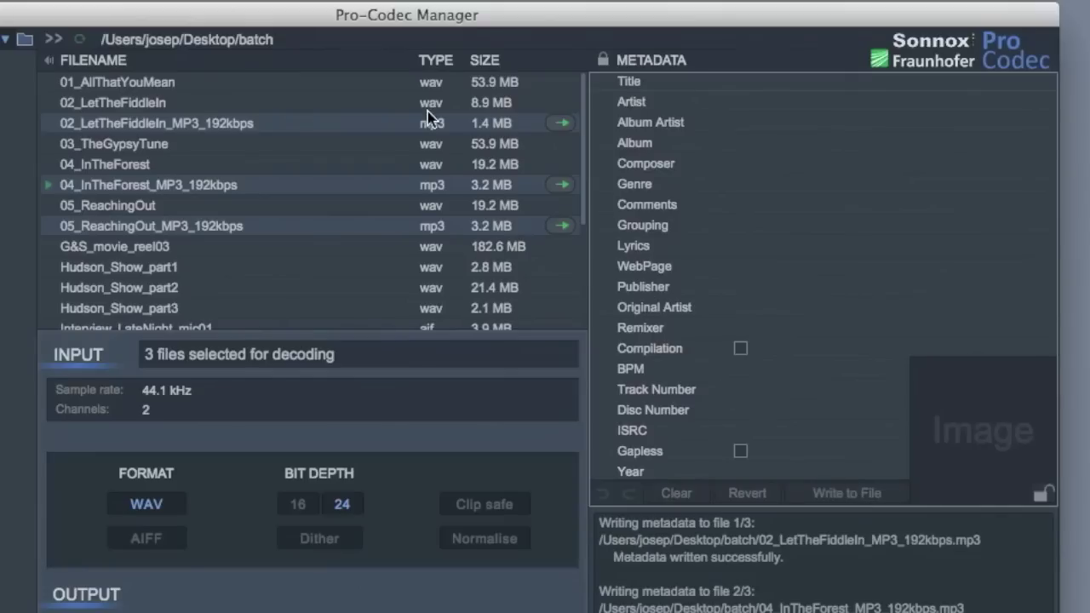
Select only 02_LetTheFiddleIn_MP3_192kbps, and preview the Noise Rec and Chiller metadata presets against its metadata
left_click(356, 145)
left_click(358, 124)
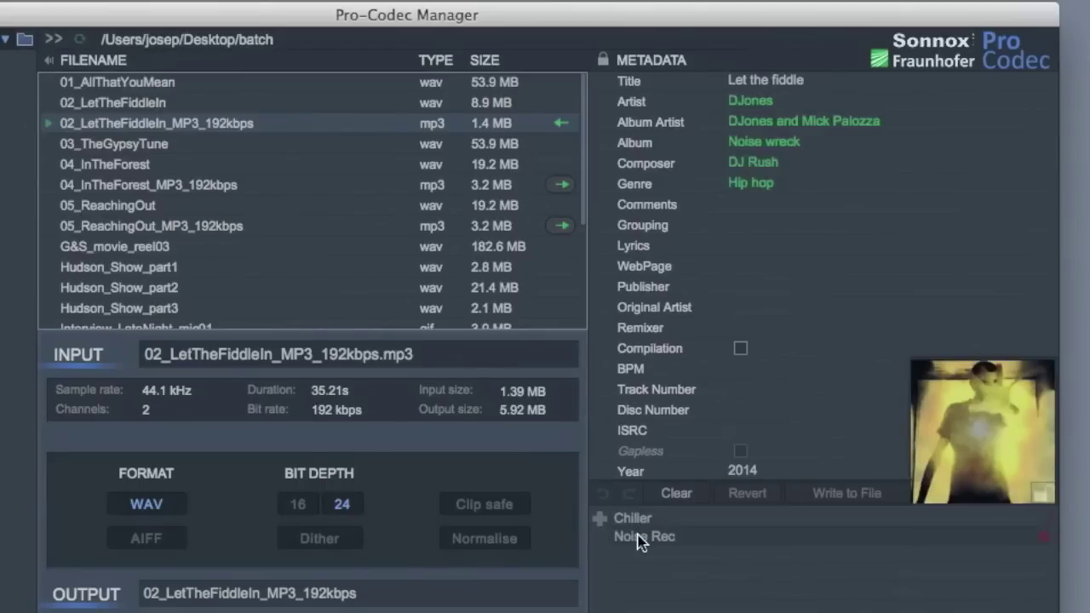
left_click(637, 520)
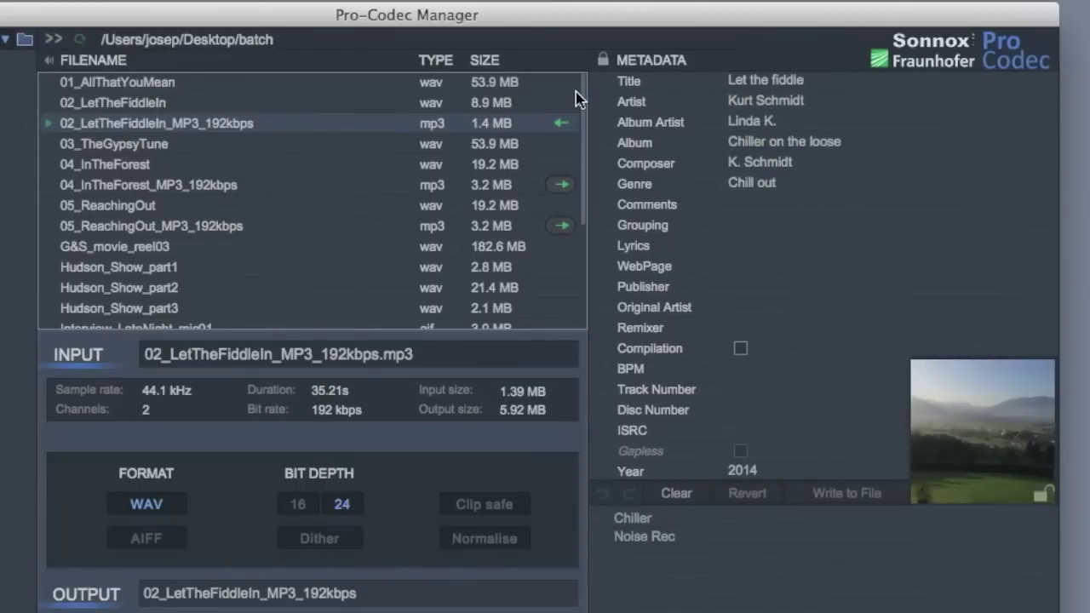
Lock the Title, Artist and Album Artist metadata fields, and unlock all of them except Title
left_click(605, 82)
left_click(604, 102)
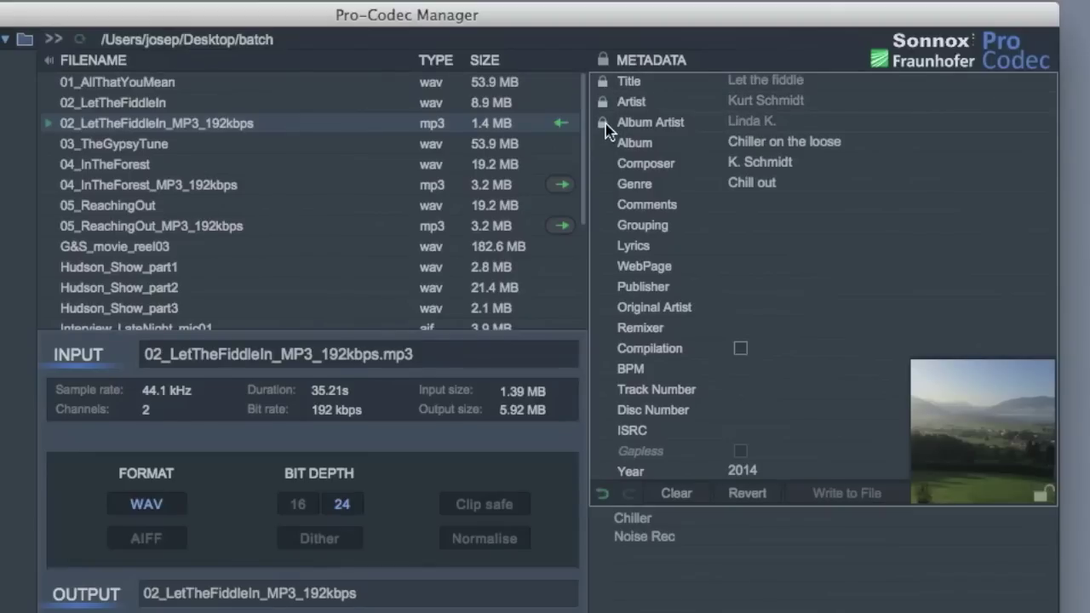
left_click(604, 102)
left_click(604, 83)
left_click(604, 83)
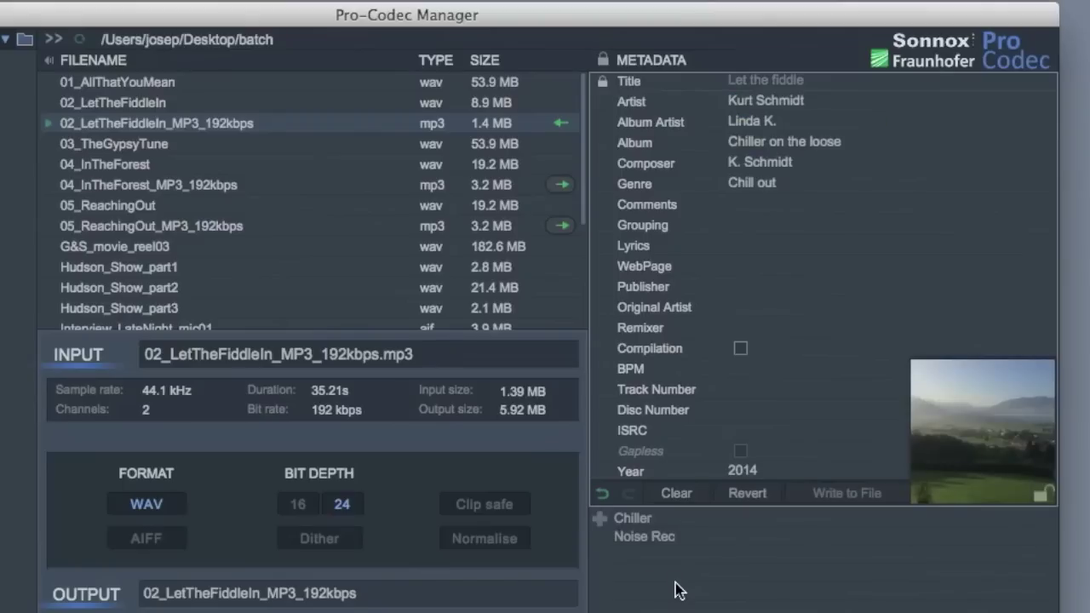